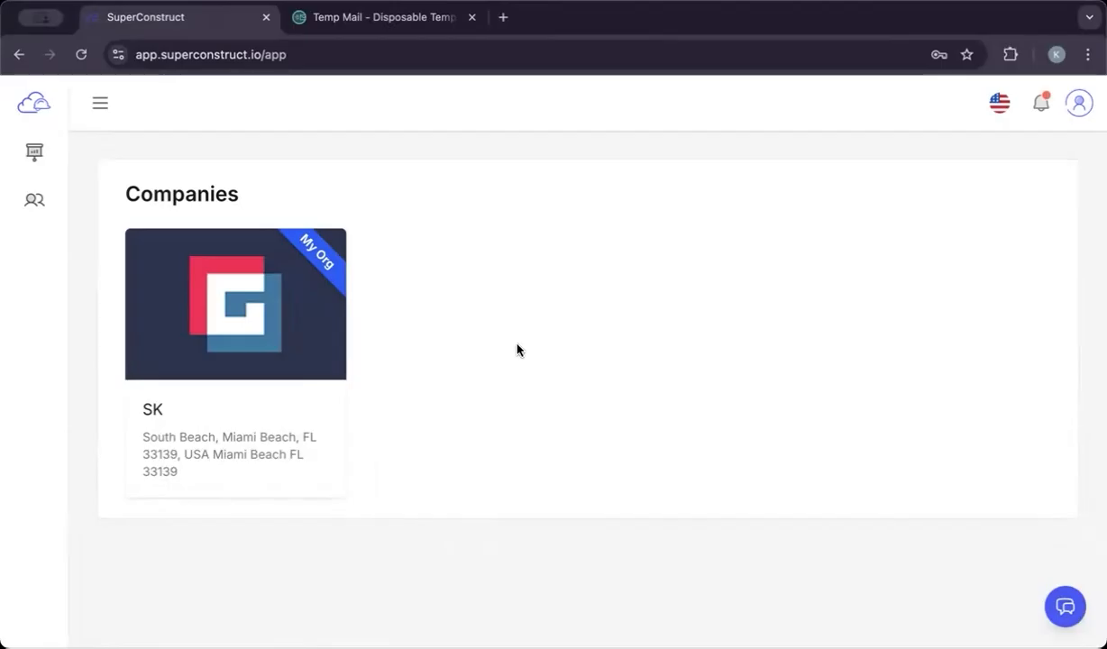
Open the SK company's Nexus Business Park project overview with its $3,000,000.00 budget
left_click(285, 351)
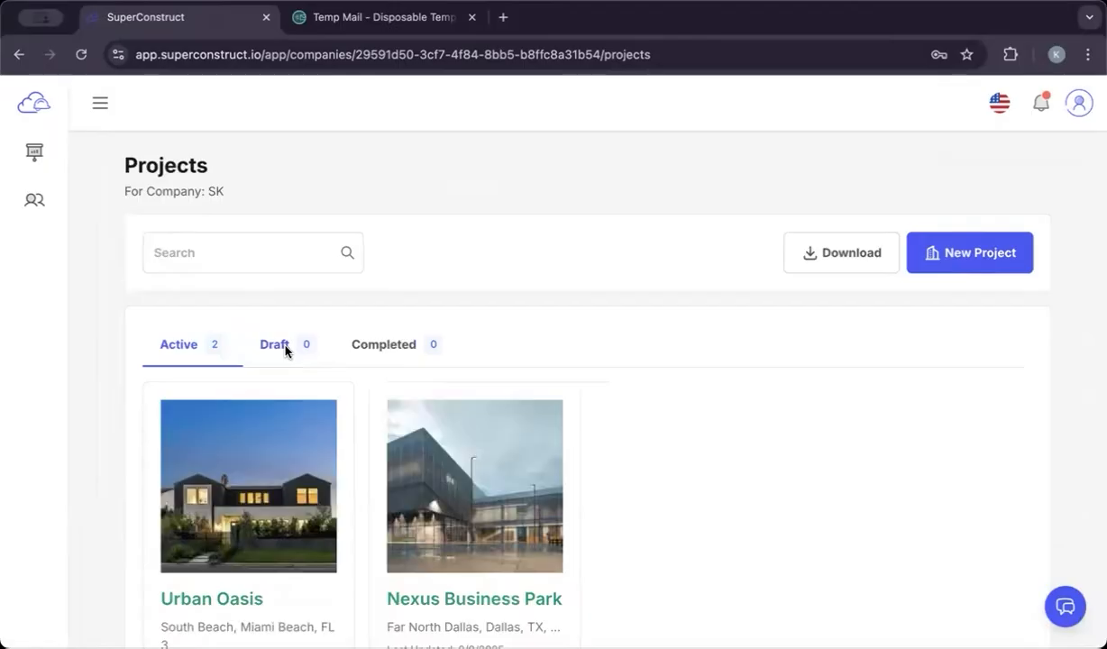
scroll(586, 419, "down", 1)
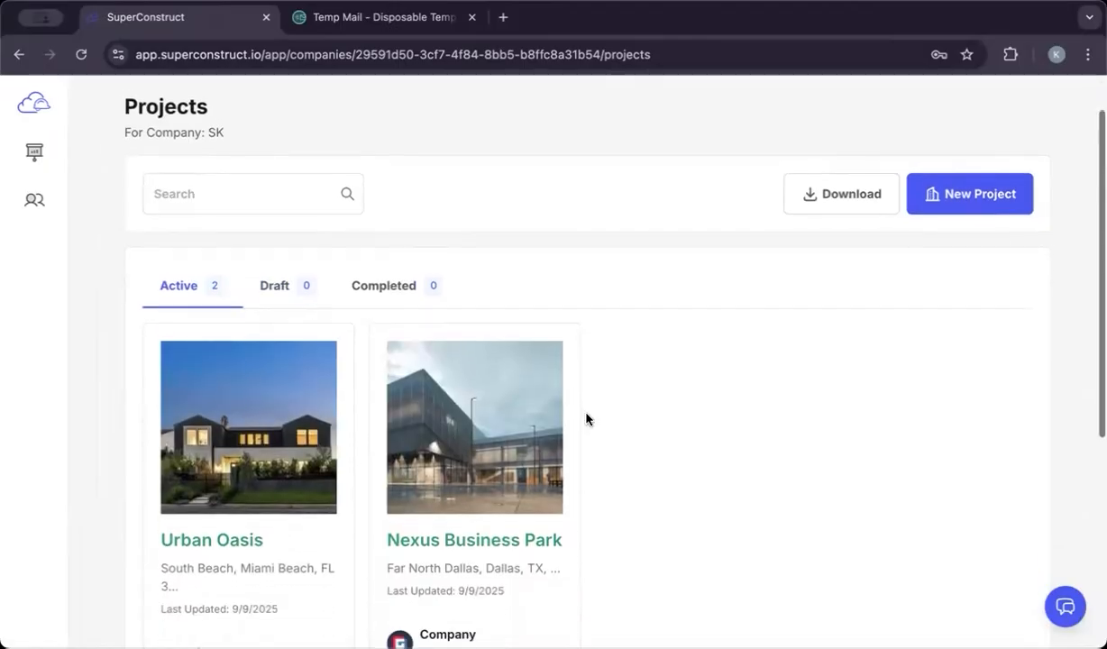
left_click(454, 458)
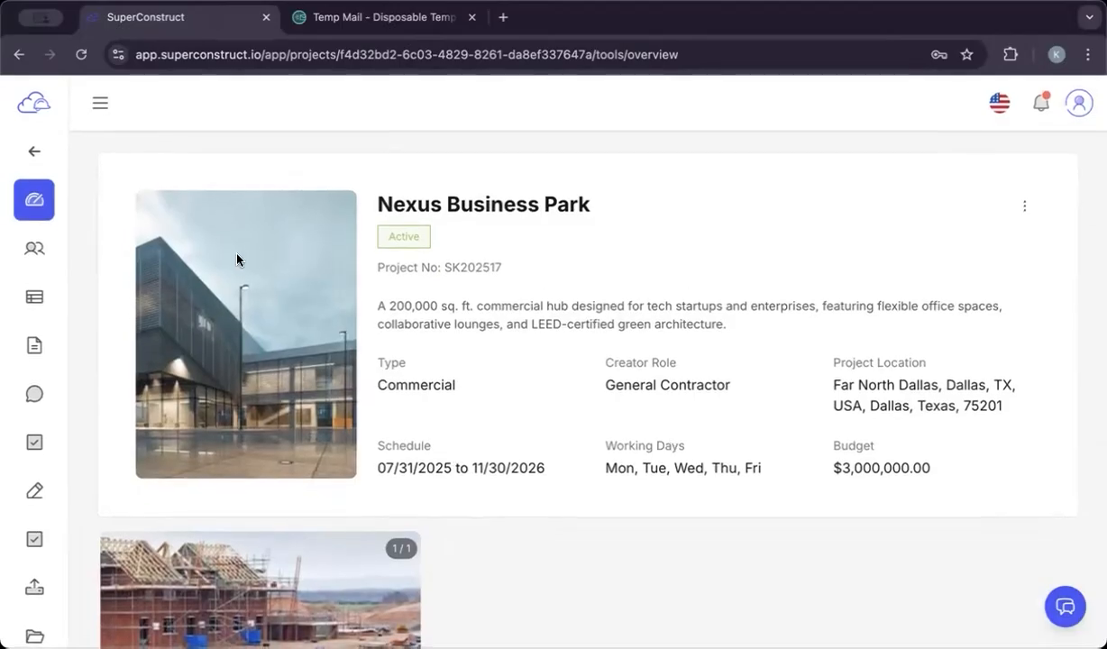
Show Nexus Business Park's Members page and review its five Active members
left_click(34, 250)
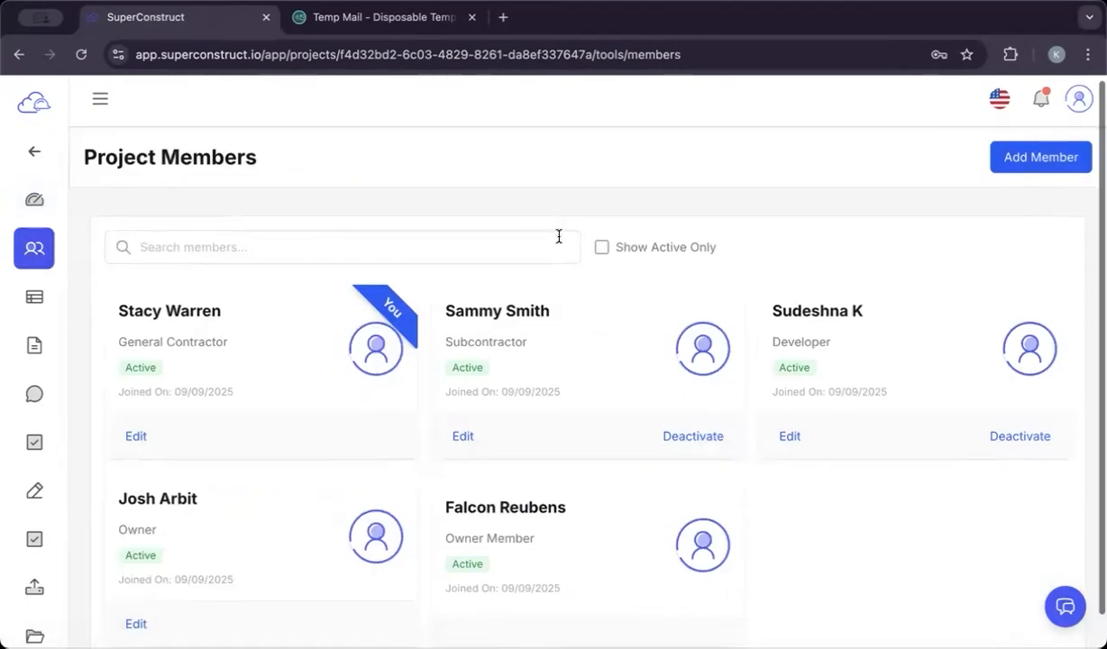
scroll(534, 364, "down", 1)
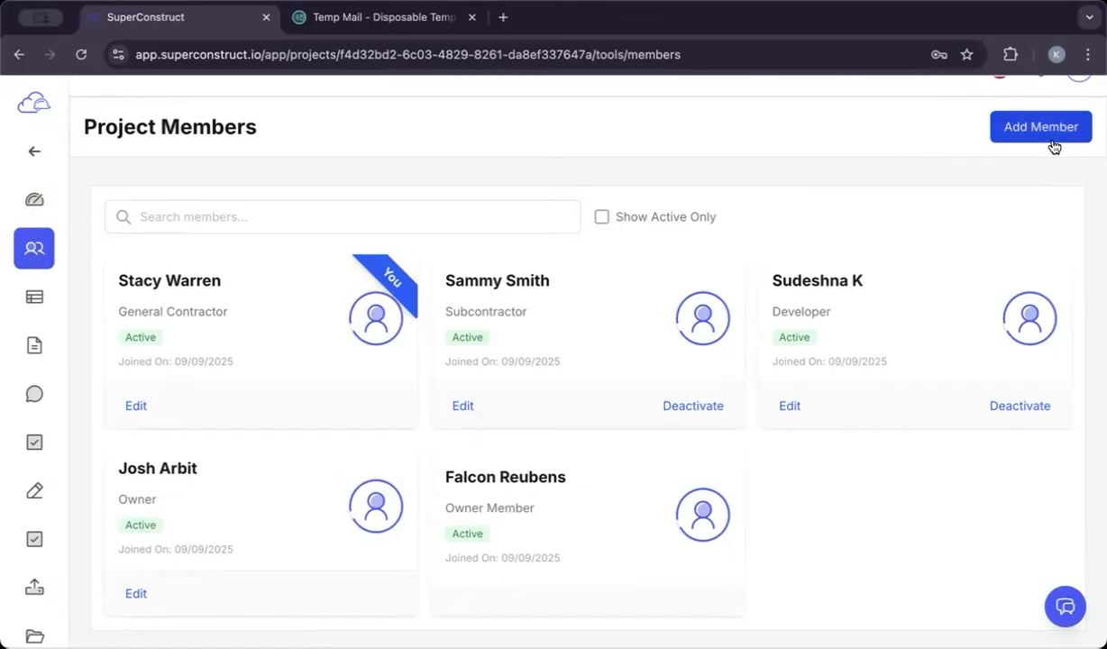
scroll(1048, 135, "up", 1)
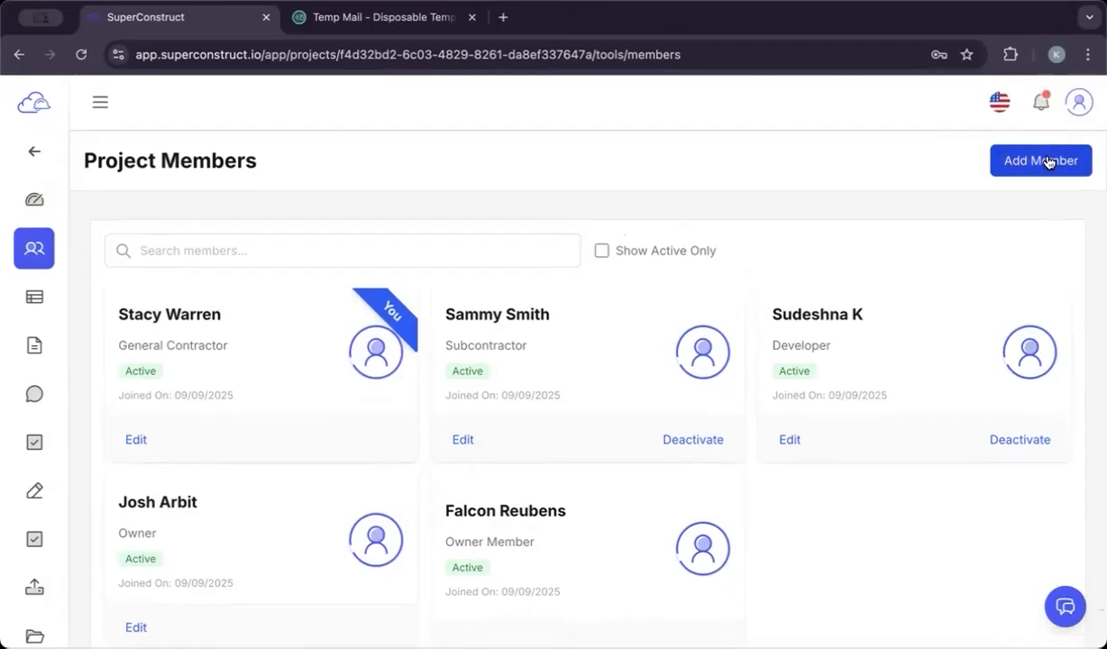
Add the first existing company colleague to the project with the GC Member role
left_click(1046, 161)
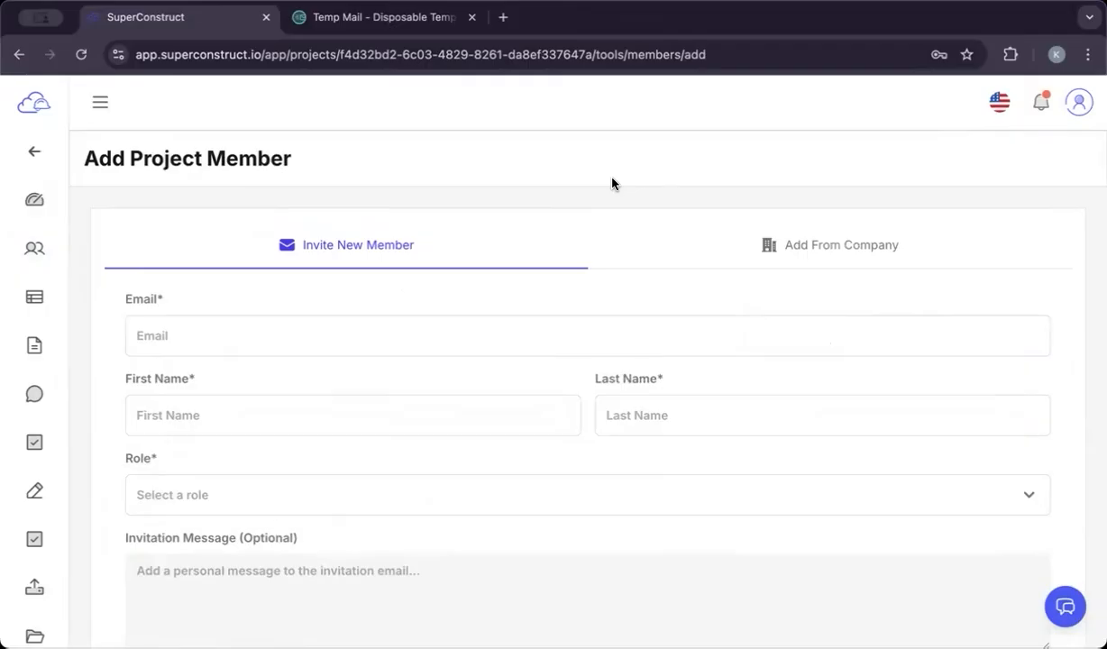
left_click(763, 253)
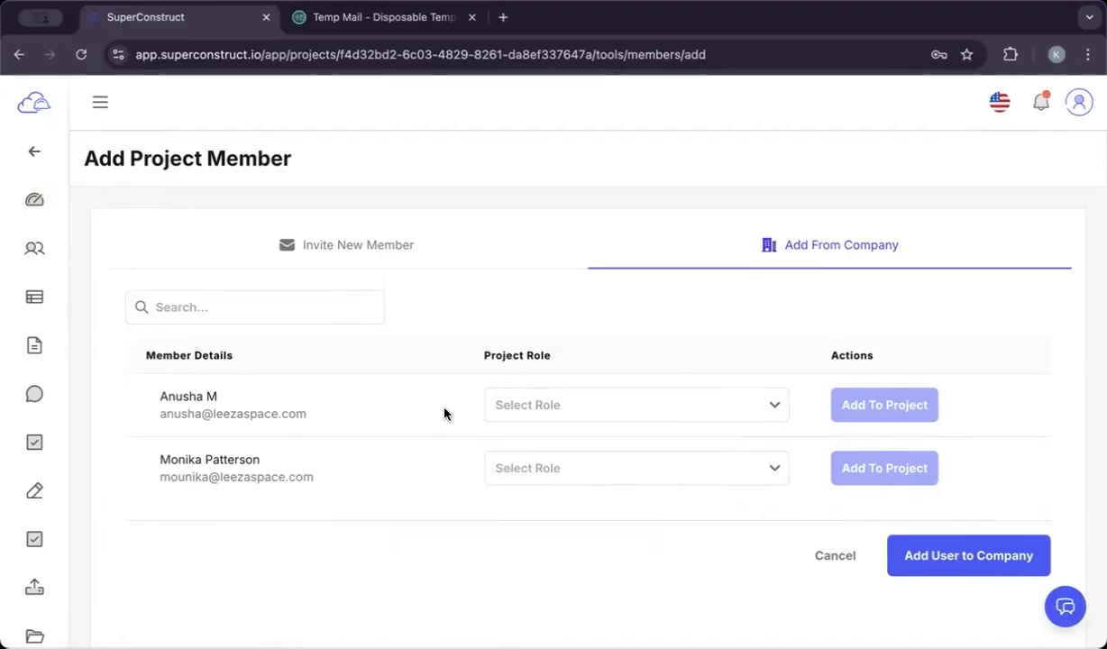
left_click(567, 410)
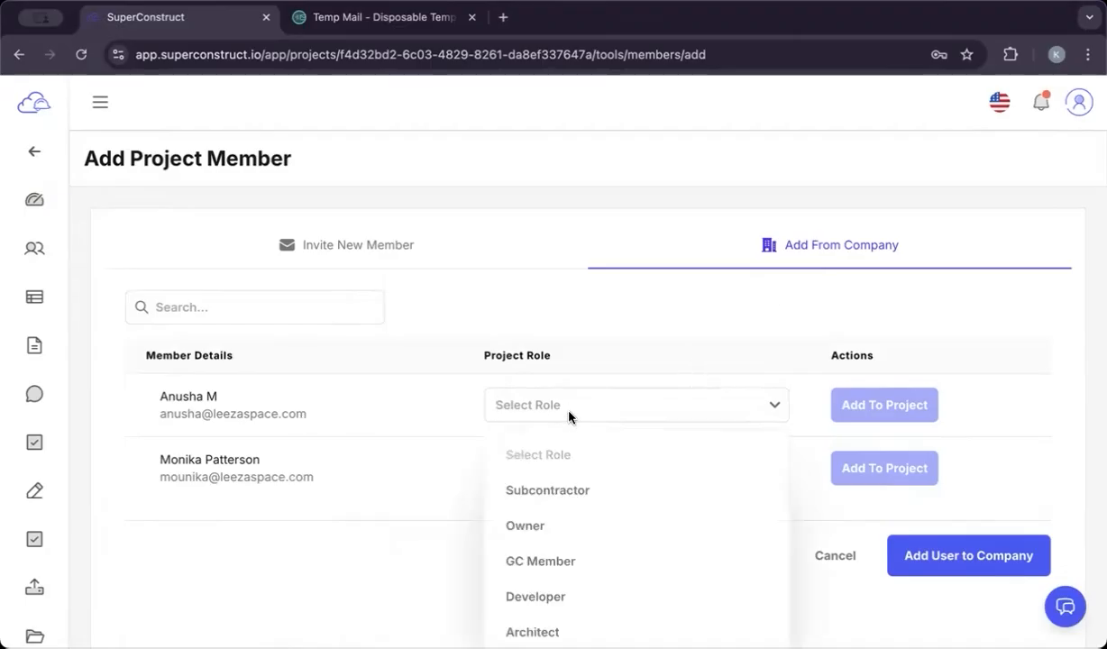
left_click(592, 562)
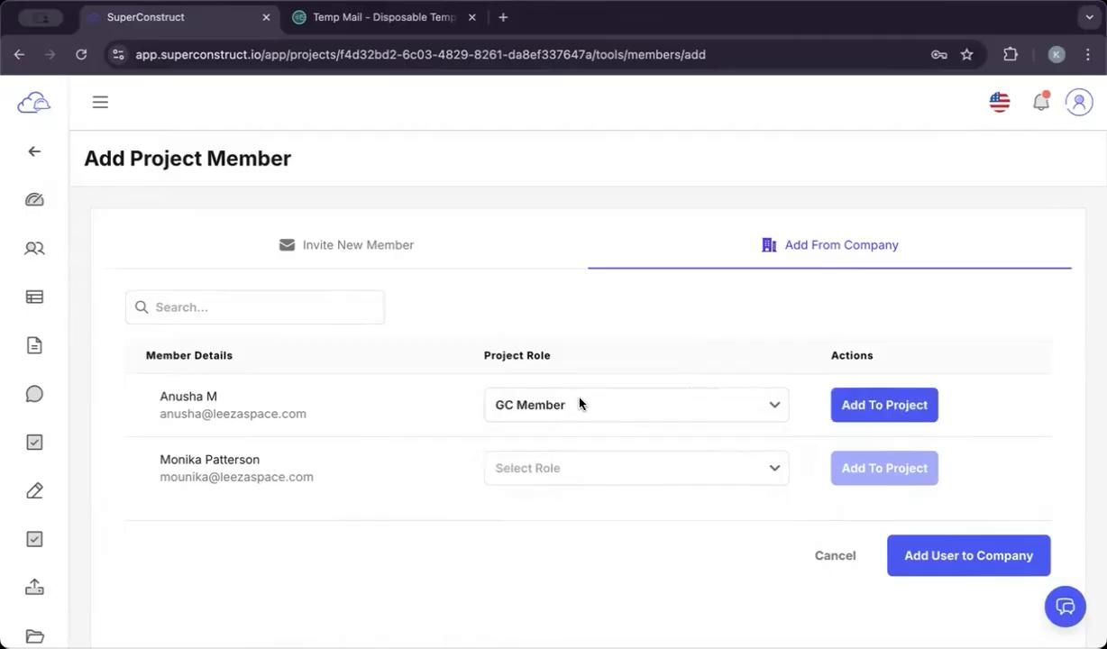
left_click(889, 408)
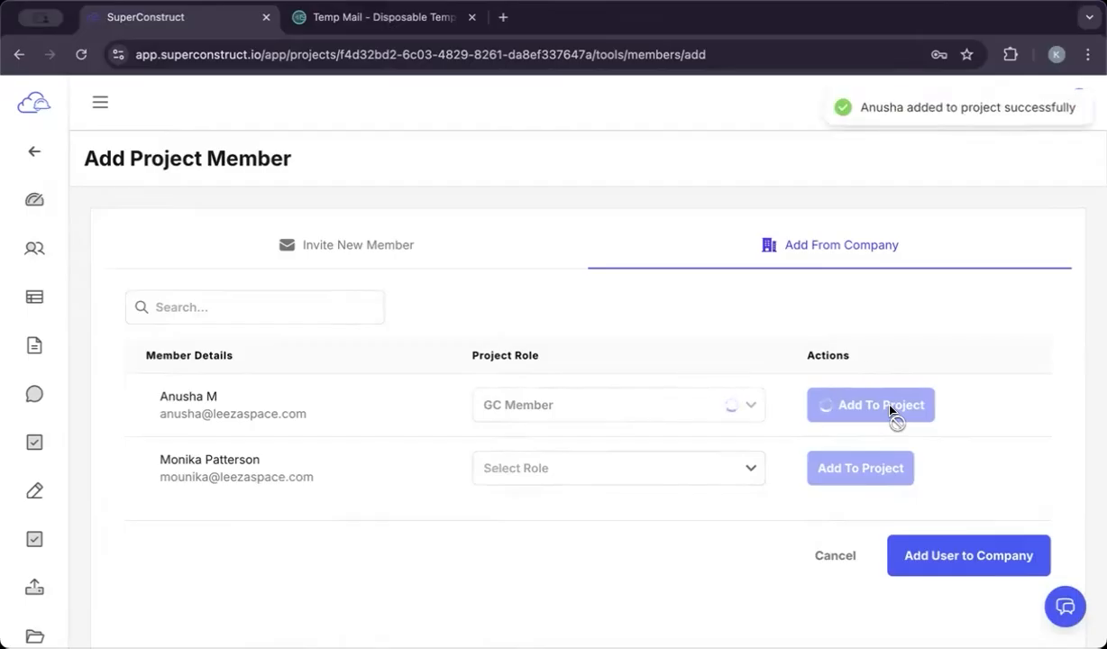
Start a new member invite with the invitee's e-mail address and first and last name
left_click(27, 252)
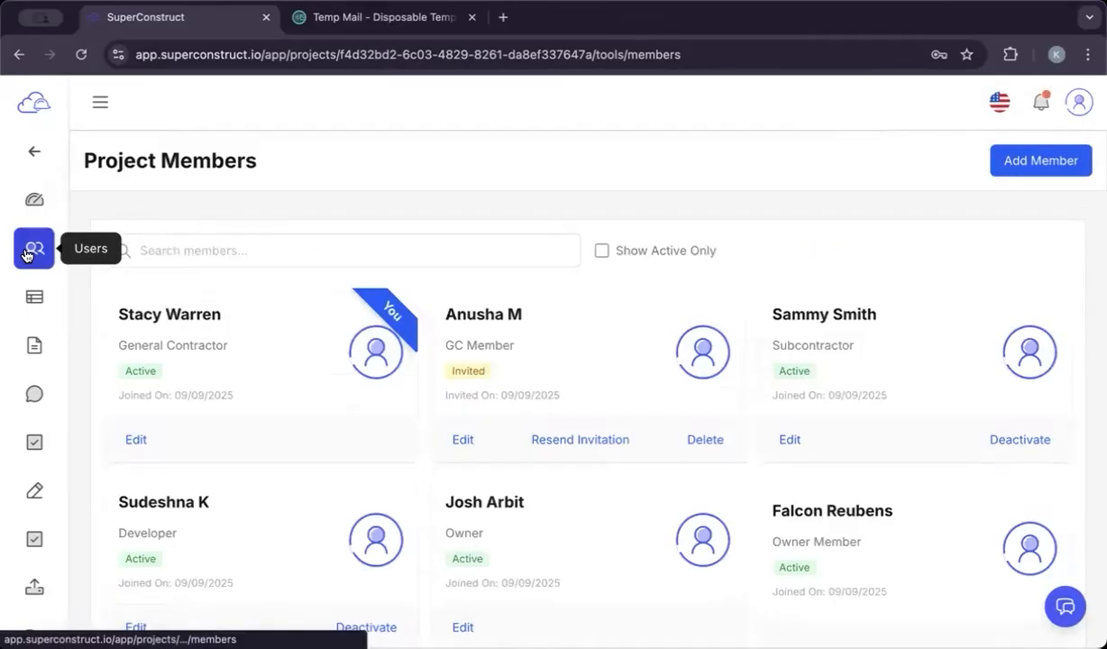
scroll(736, 403, "down", 1)
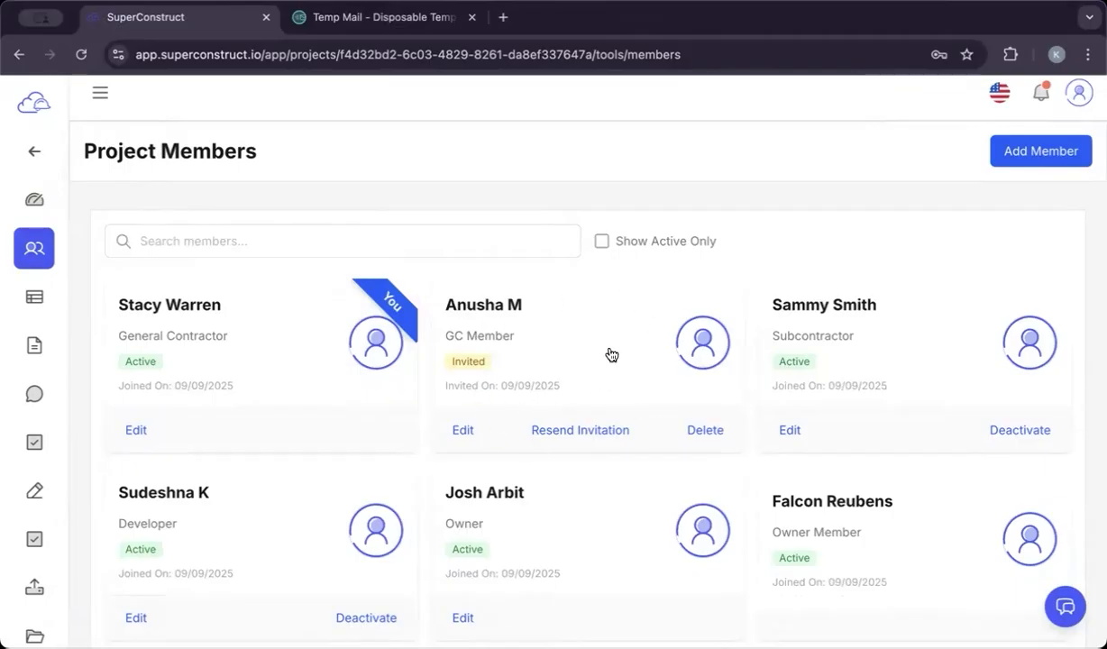
left_click(1036, 151)
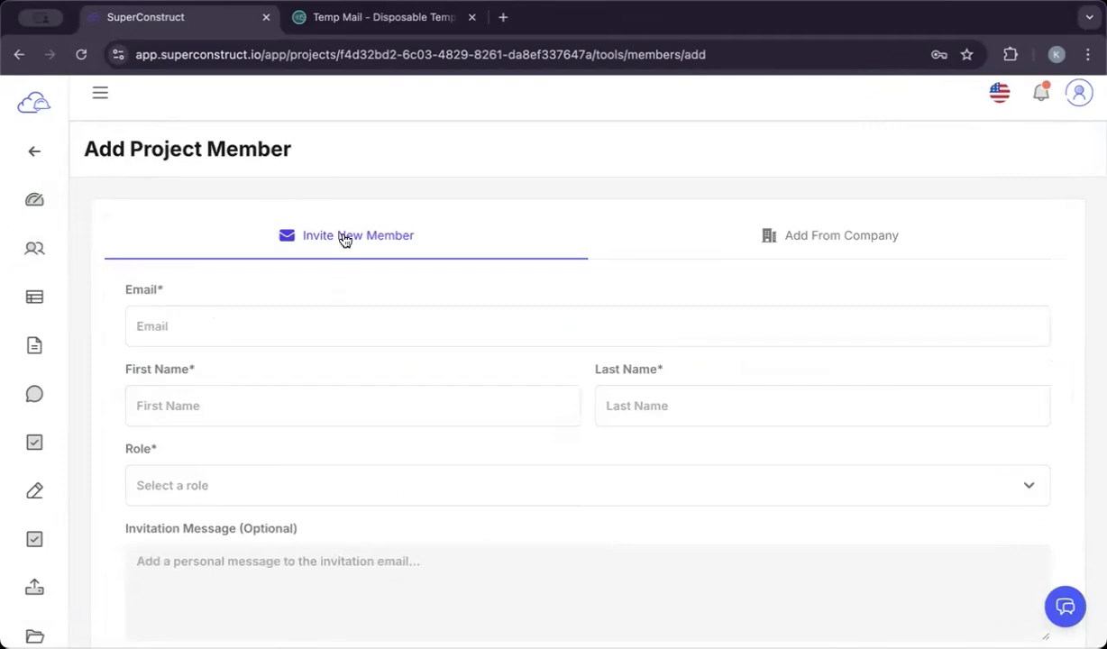
left_click(348, 330)
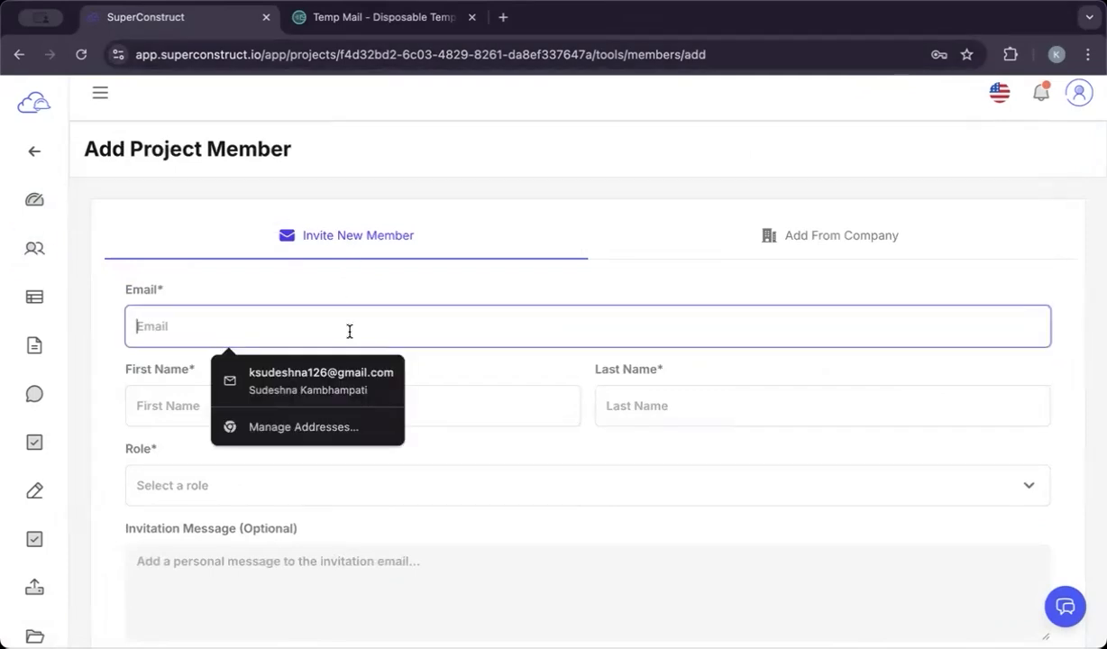
key("super+v")
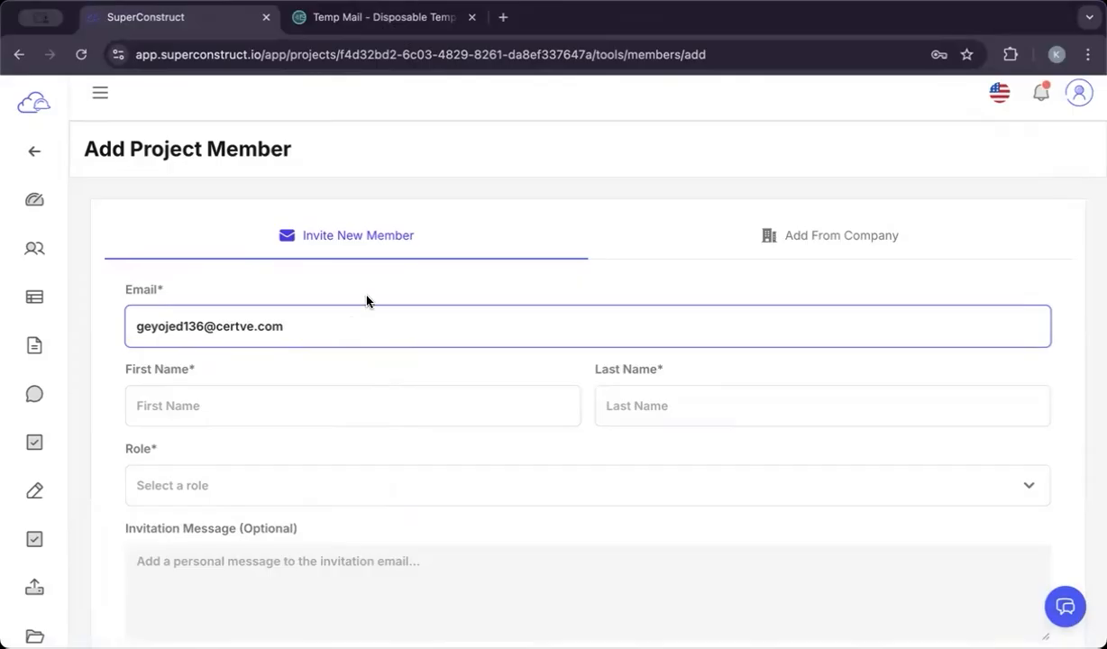
key("Tab")
type("Demo")
key("Tab")
type("Member GC")
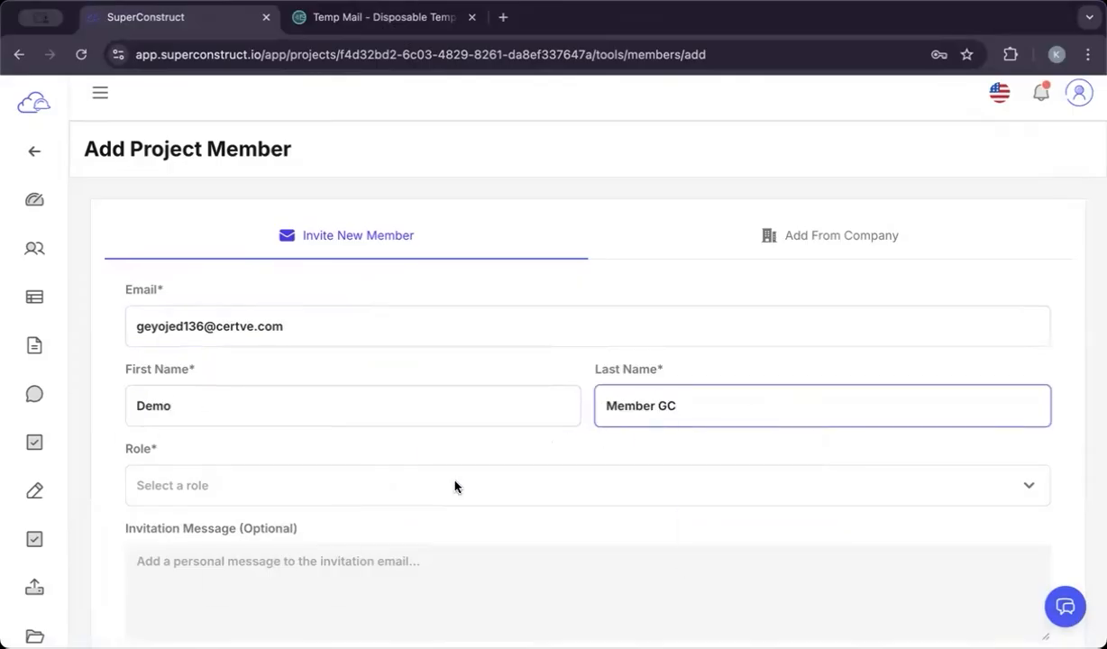
Invite them as a GC Member with the message 'Hi! Welcome to the team.'
left_click(454, 486)
scroll(454, 485, "down", 1)
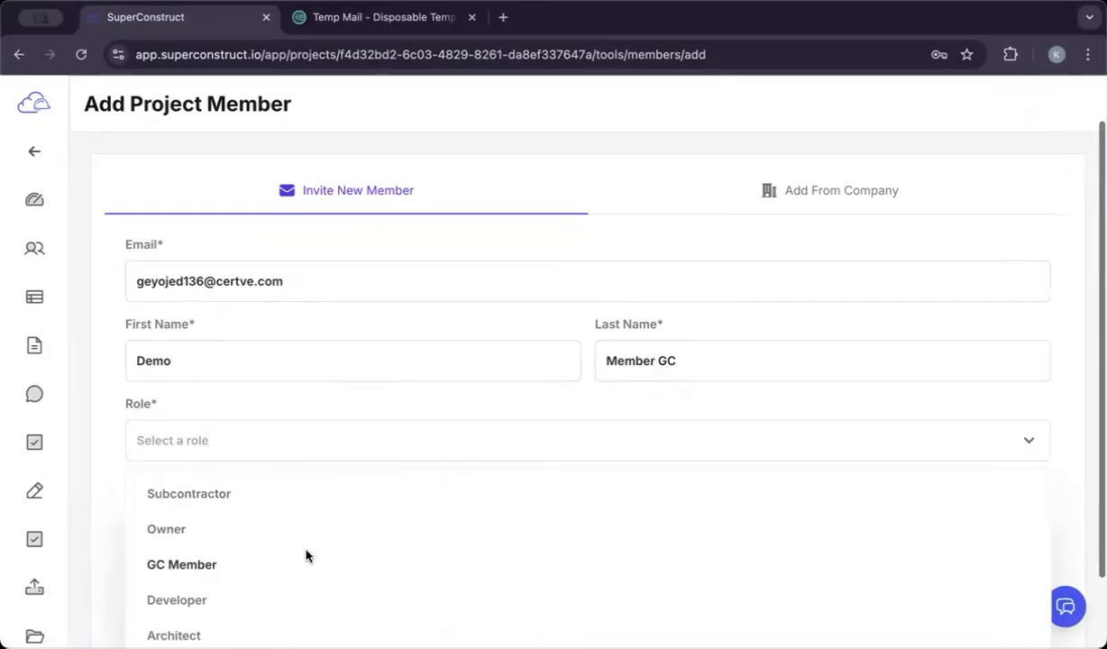
left_click(271, 566)
left_click(288, 519)
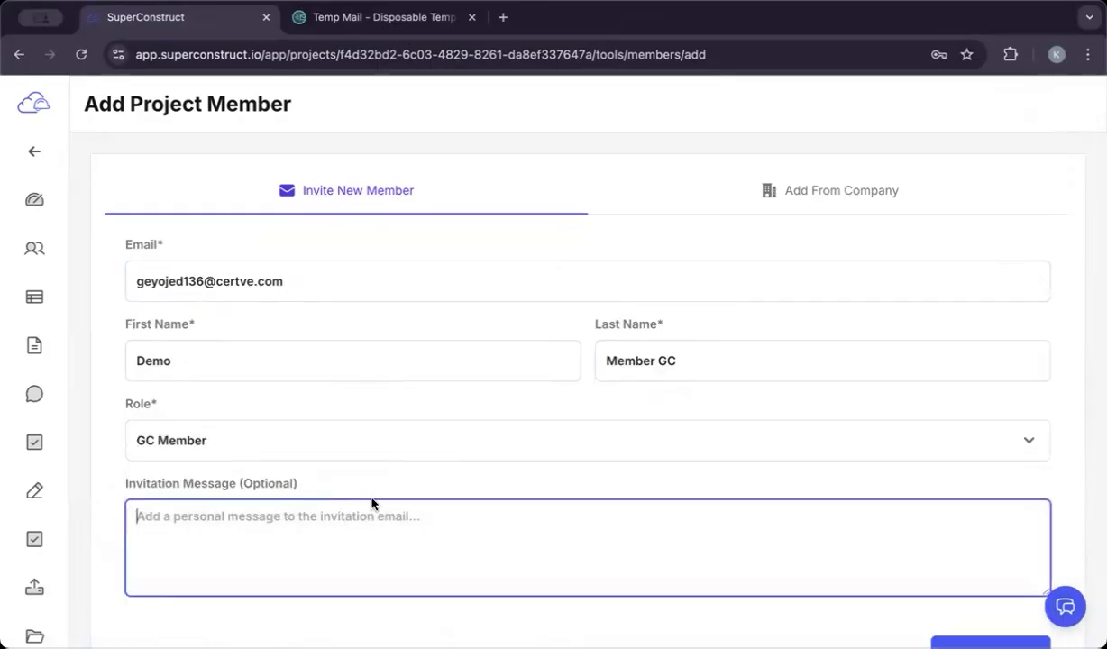
type("Hi! Welcome to the team.")
scroll(704, 469, "down", 2)
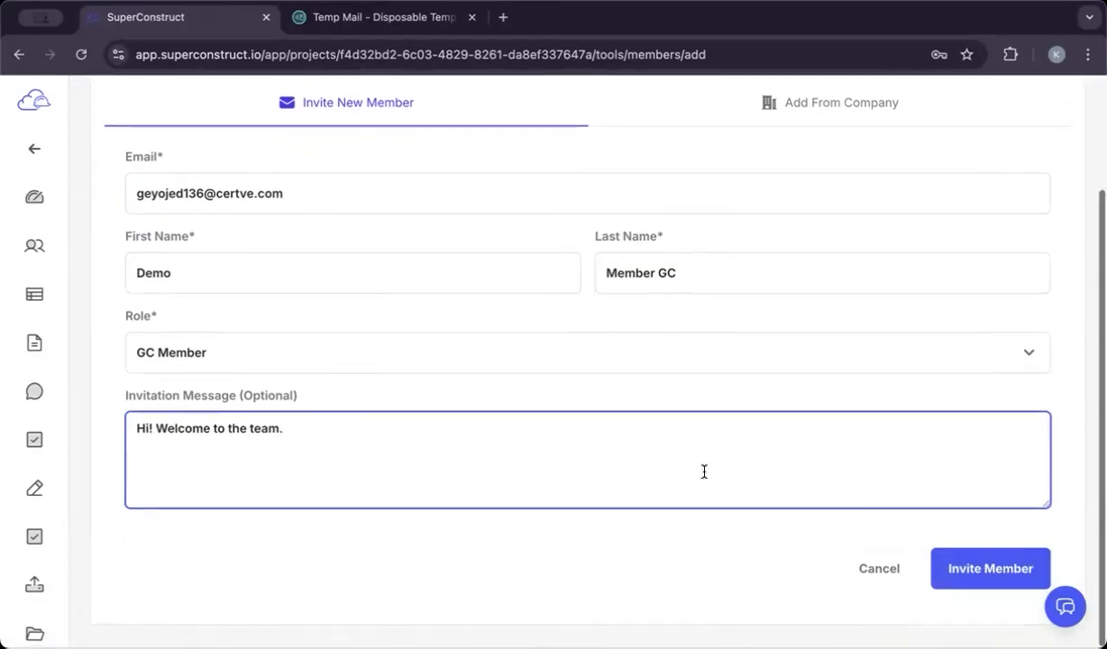
left_click(992, 577)
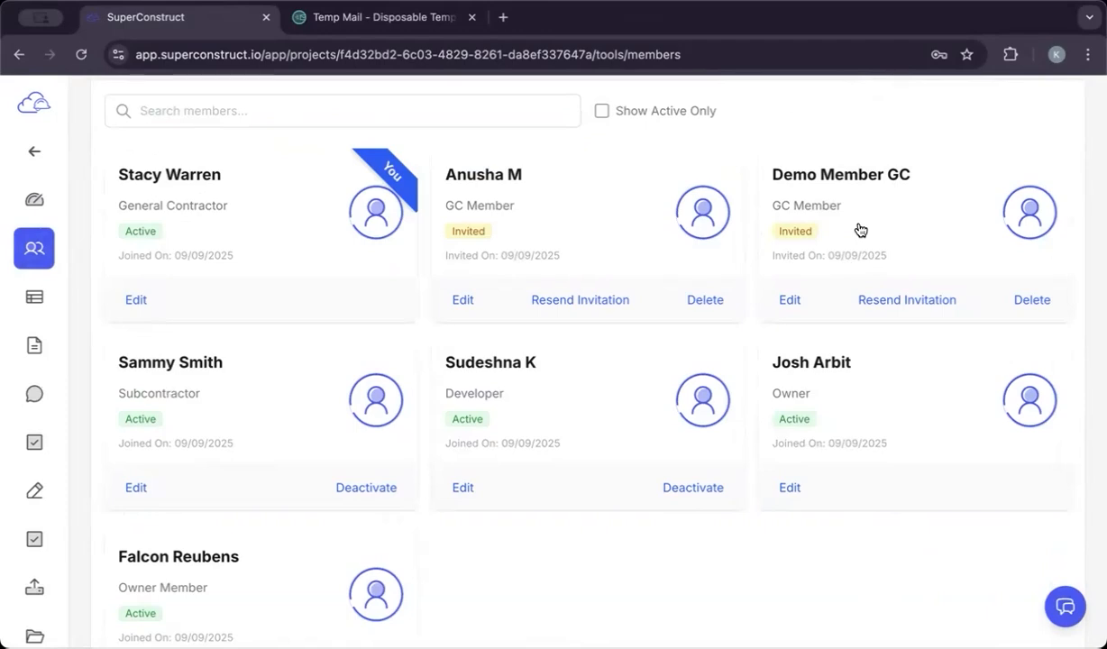
Sign out of the inviting account
scroll(861, 230, "up", 3)
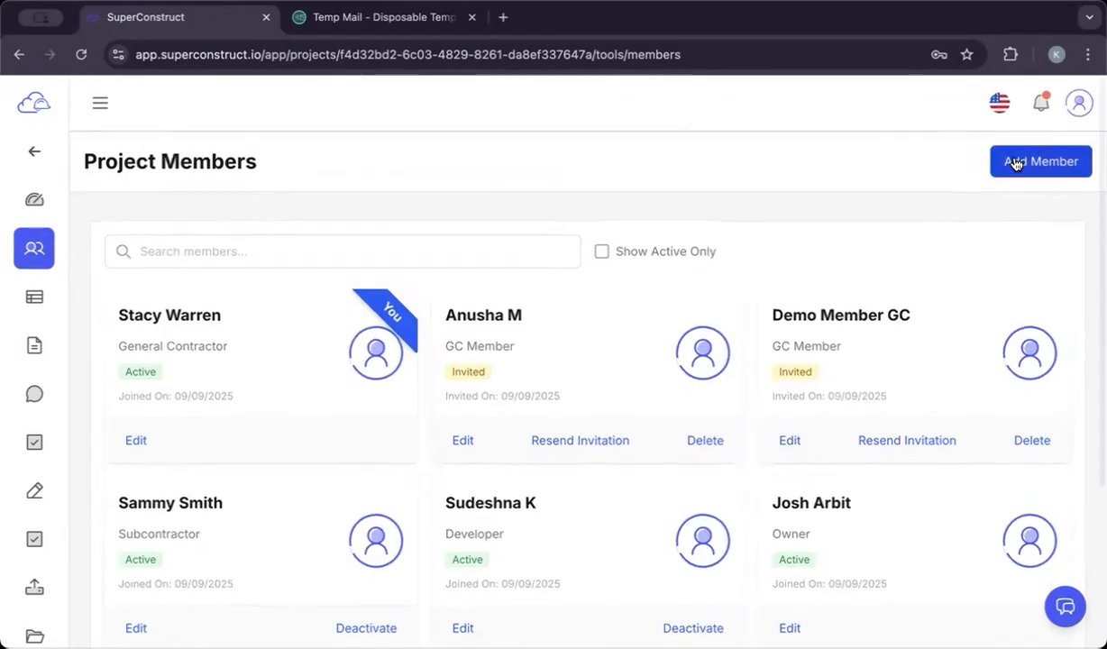
left_click(1011, 163)
left_click(1079, 103)
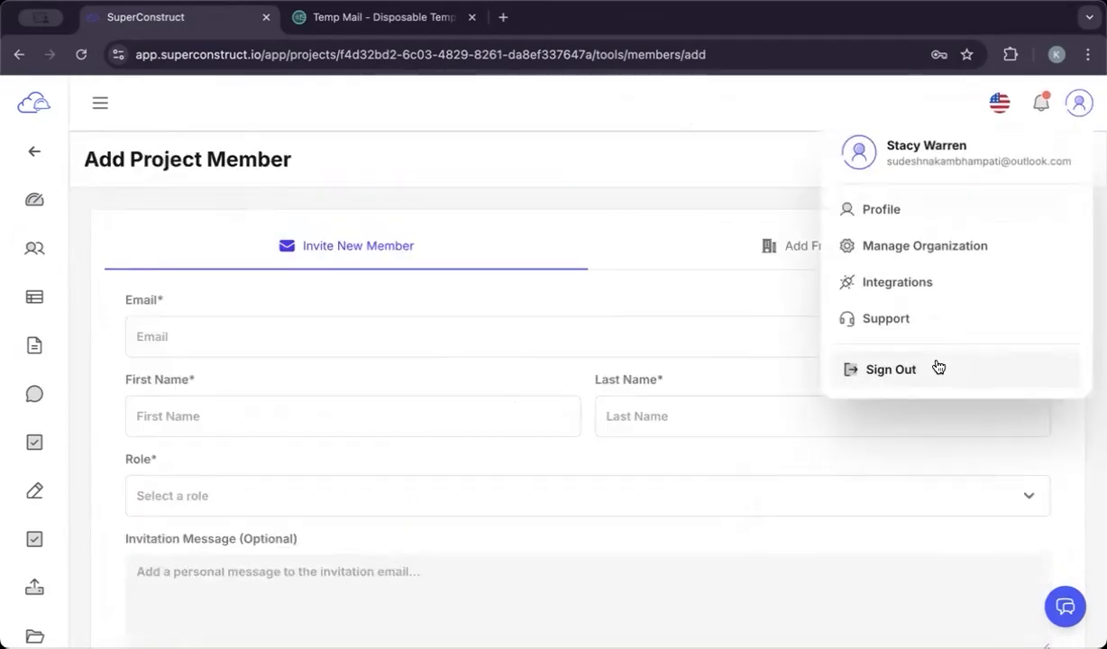
left_click(936, 365)
In the Temp Mail inbox, open the project invitation email and accept the invitation
key("ctrl+Tab")
left_click(658, 230)
scroll(719, 407, "down", 6)
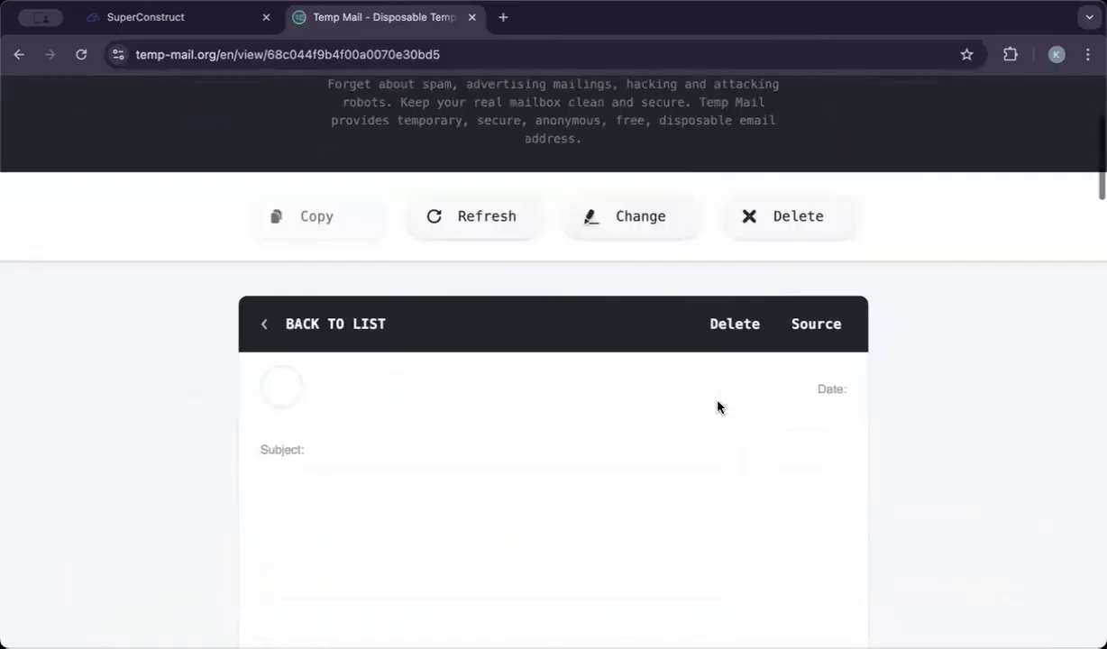
scroll(717, 407, "down", 3)
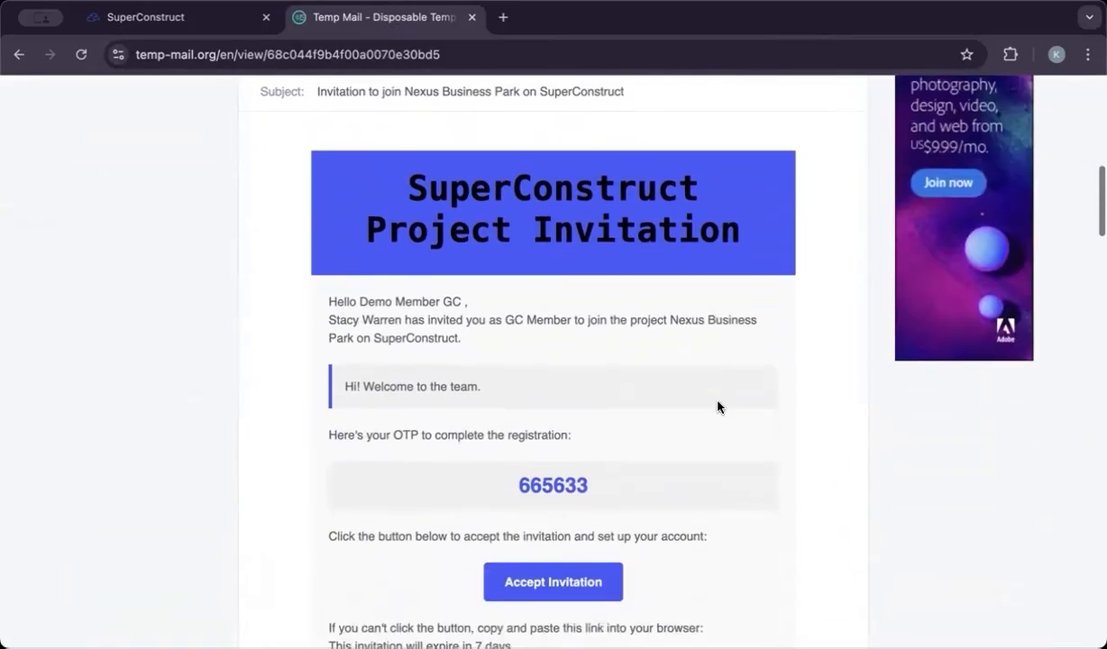
scroll(718, 407, "down", 1)
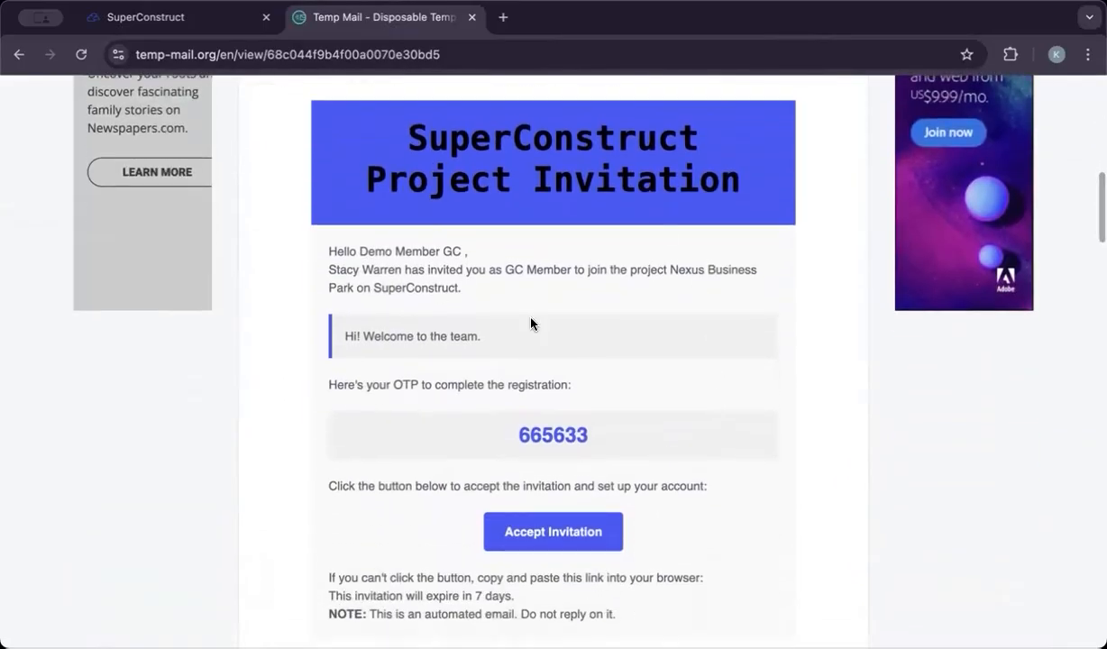
left_click(563, 532)
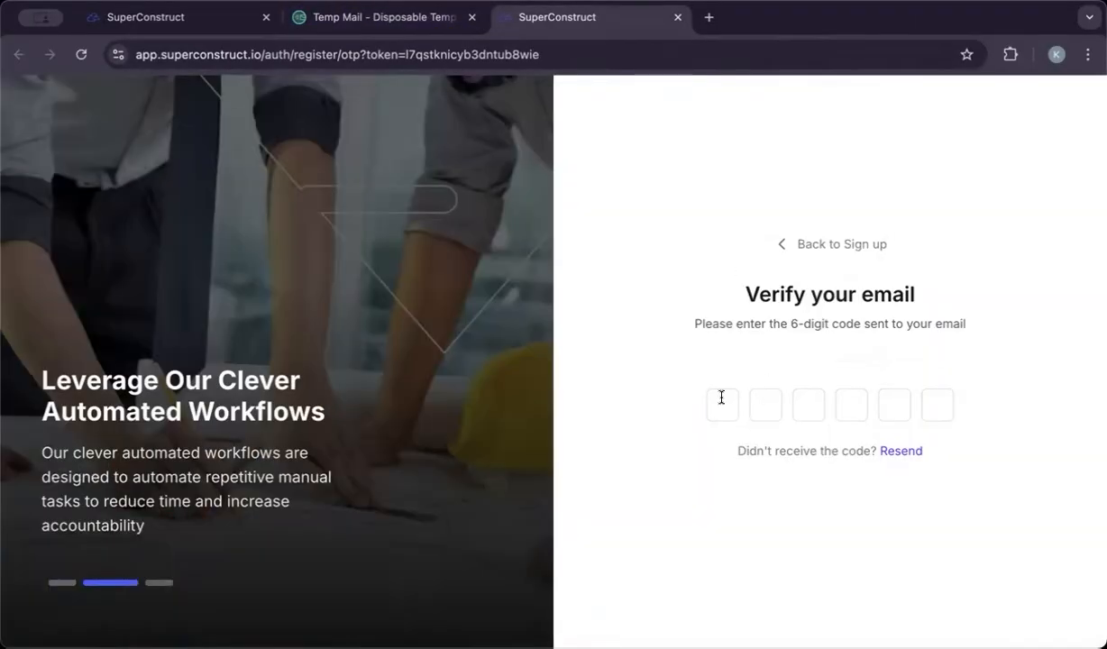
Verify the invitee's email with the emailed code and set and confirm a new account password
left_click(721, 398)
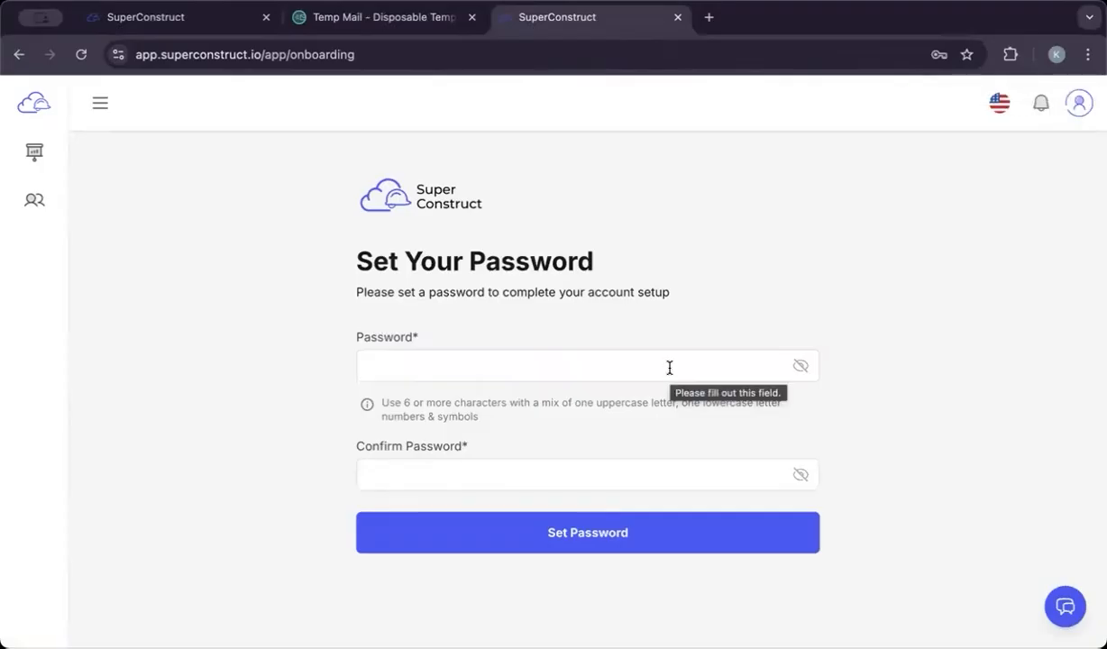
left_click(668, 368)
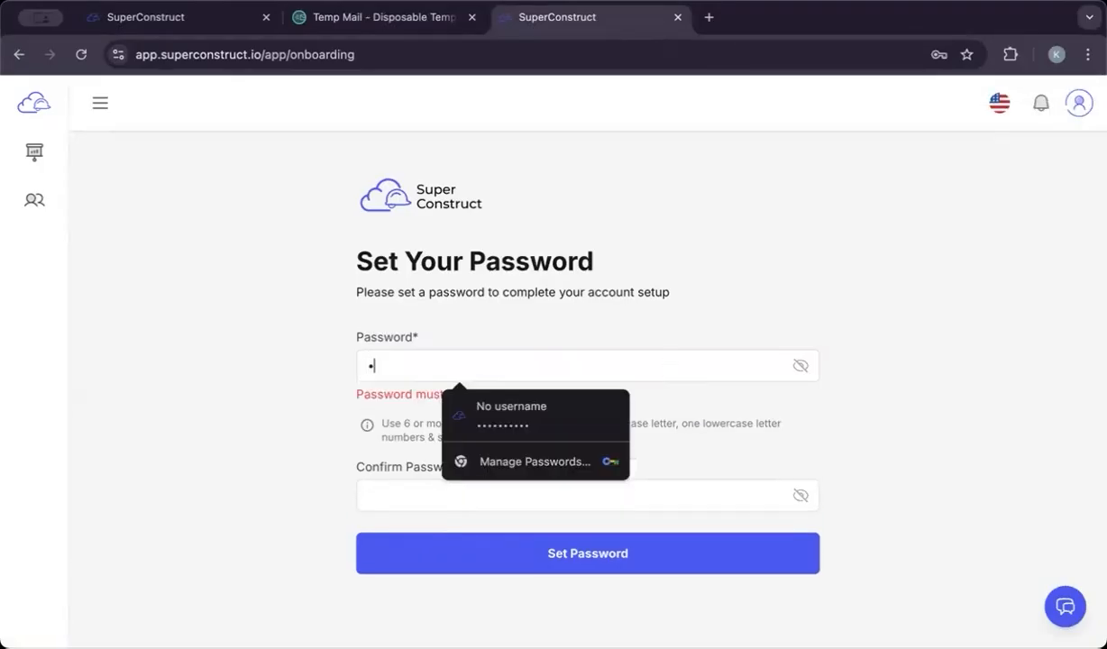
type("••••••")
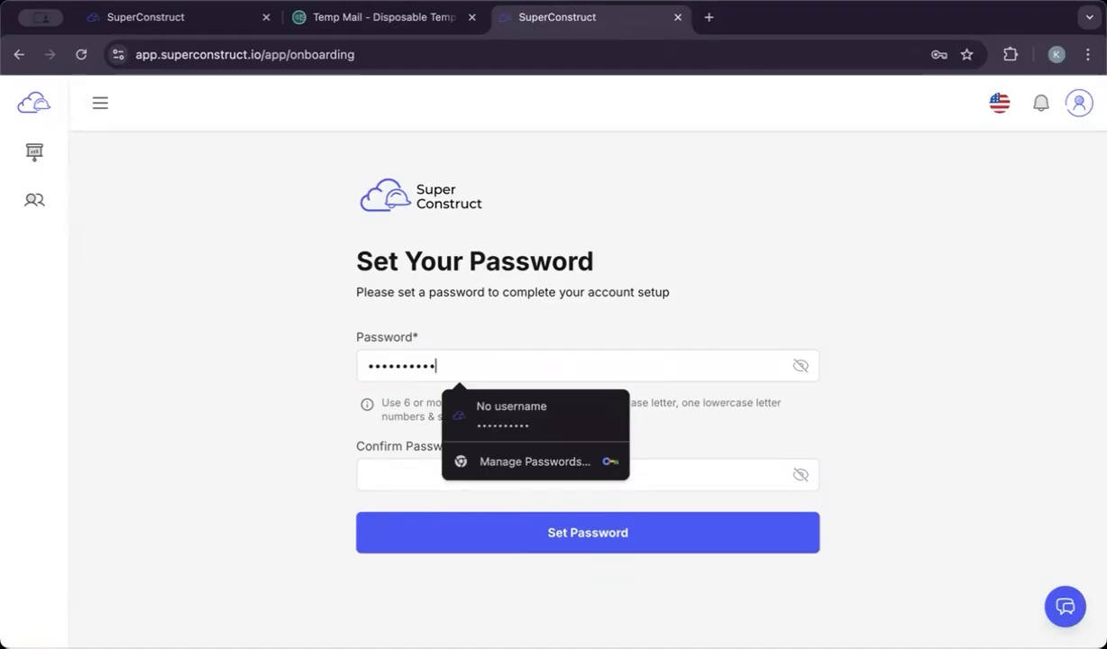
left_click(423, 474)
type("•••••••")
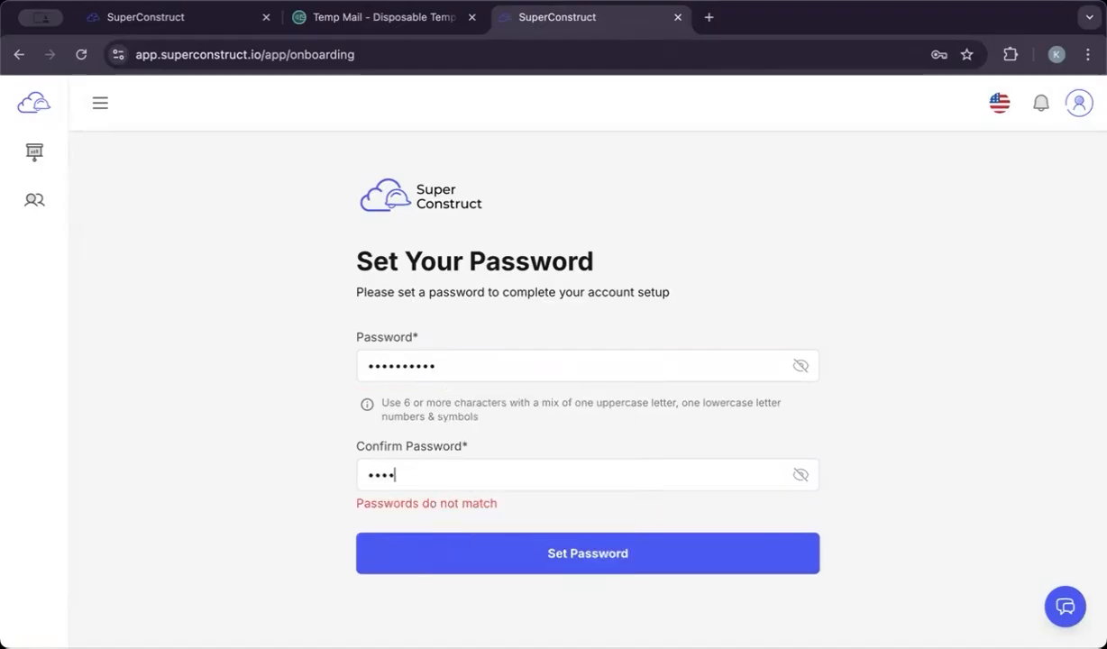
type("•••")
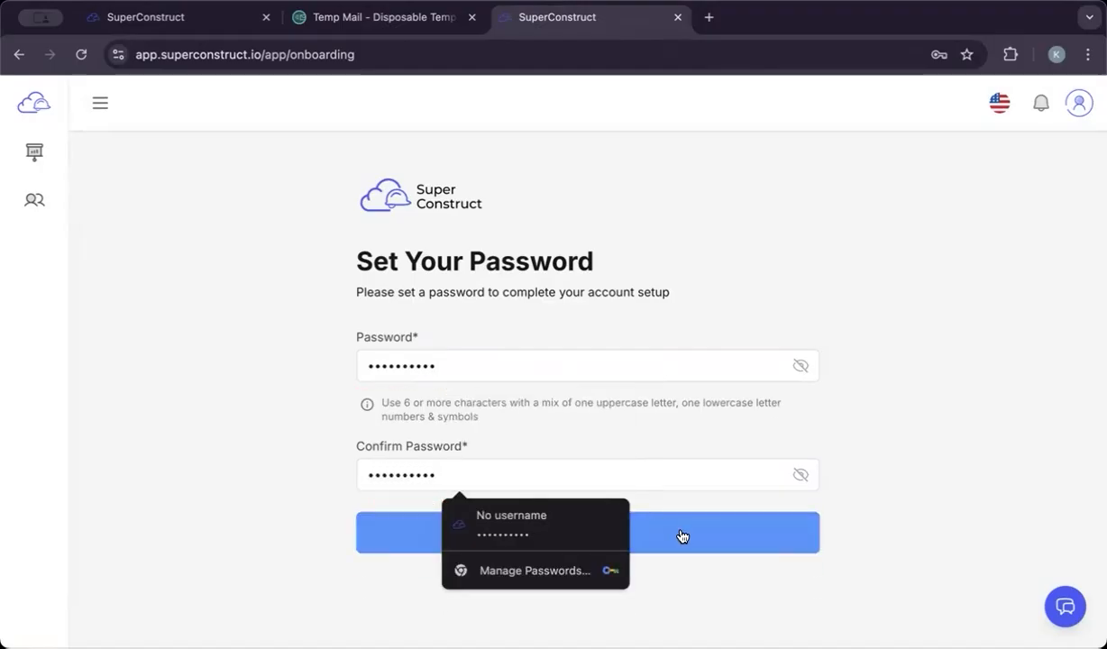
left_click(678, 535)
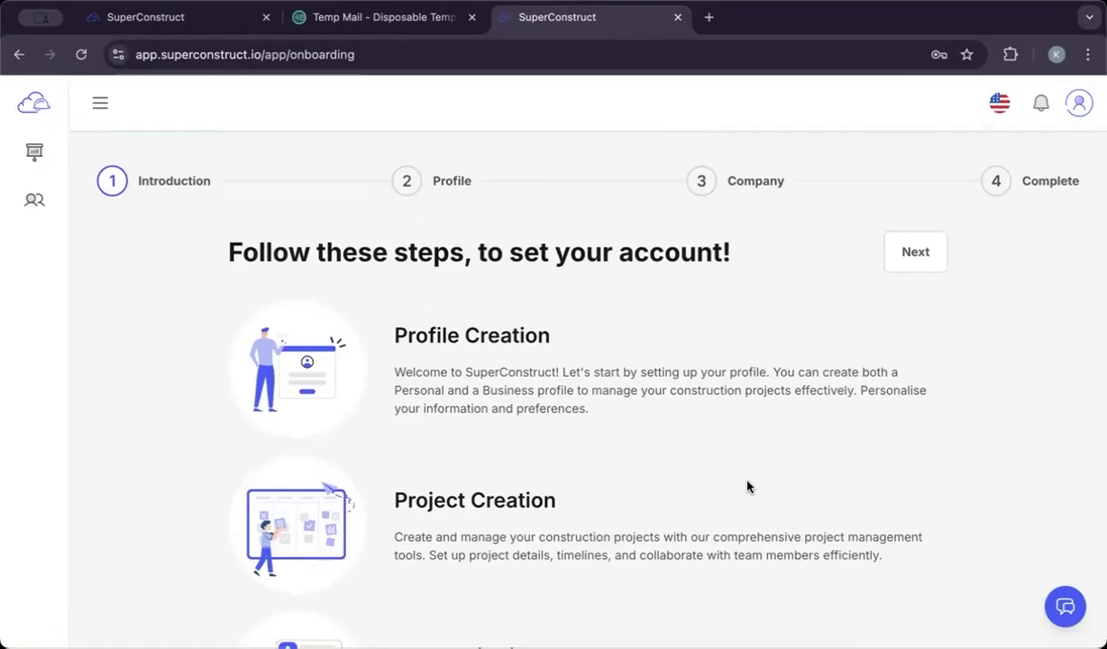
Advance to the Profile step and enter a contact phone number
left_click(913, 261)
scroll(490, 259, "down", 2)
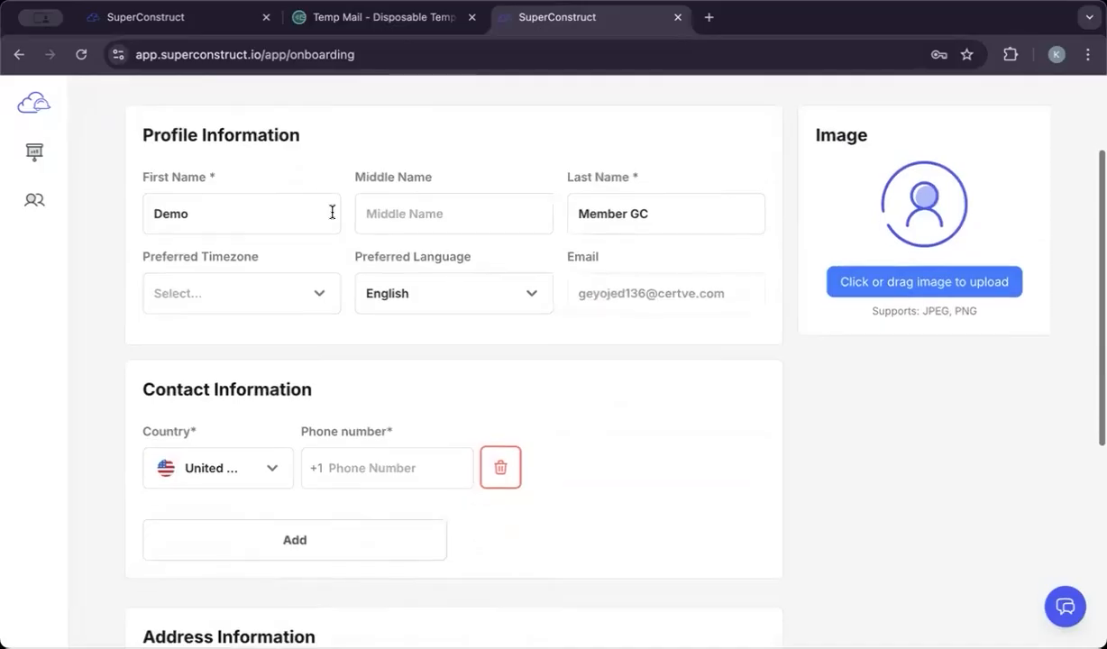
left_click(266, 287)
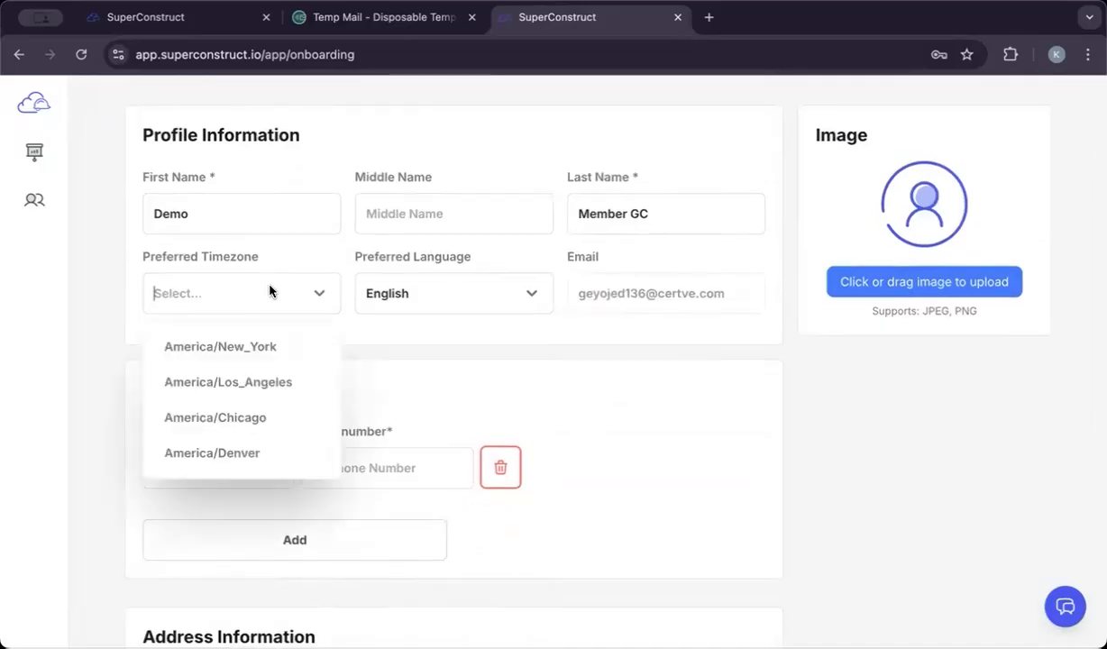
left_click(295, 168)
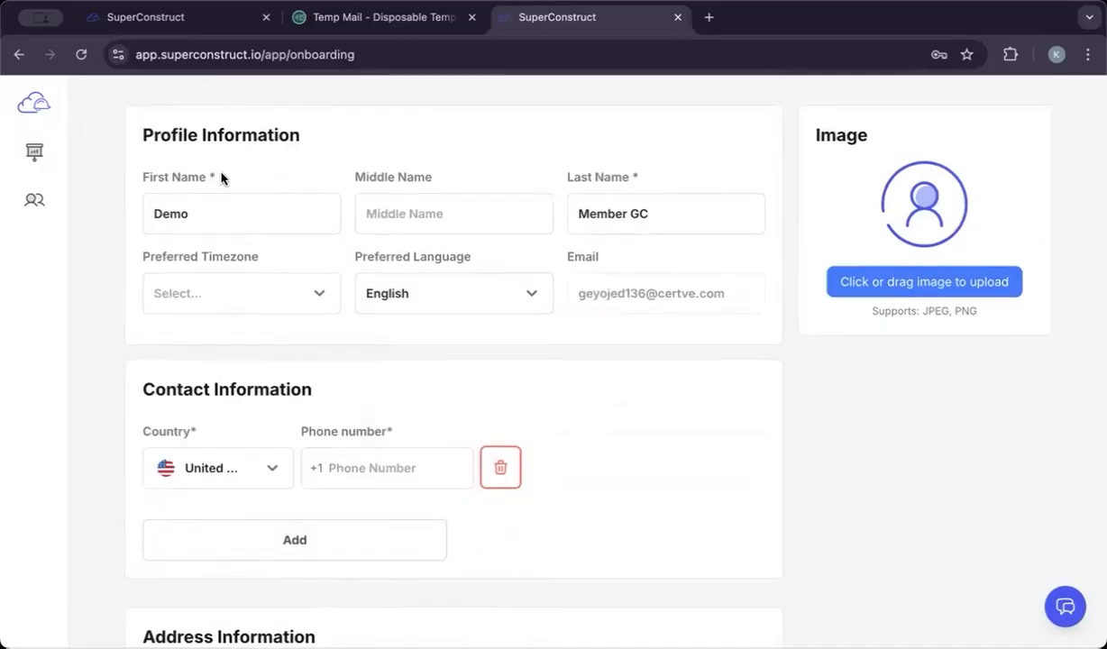
scroll(427, 437, "down", 2)
left_click(327, 379)
type("9999999999")
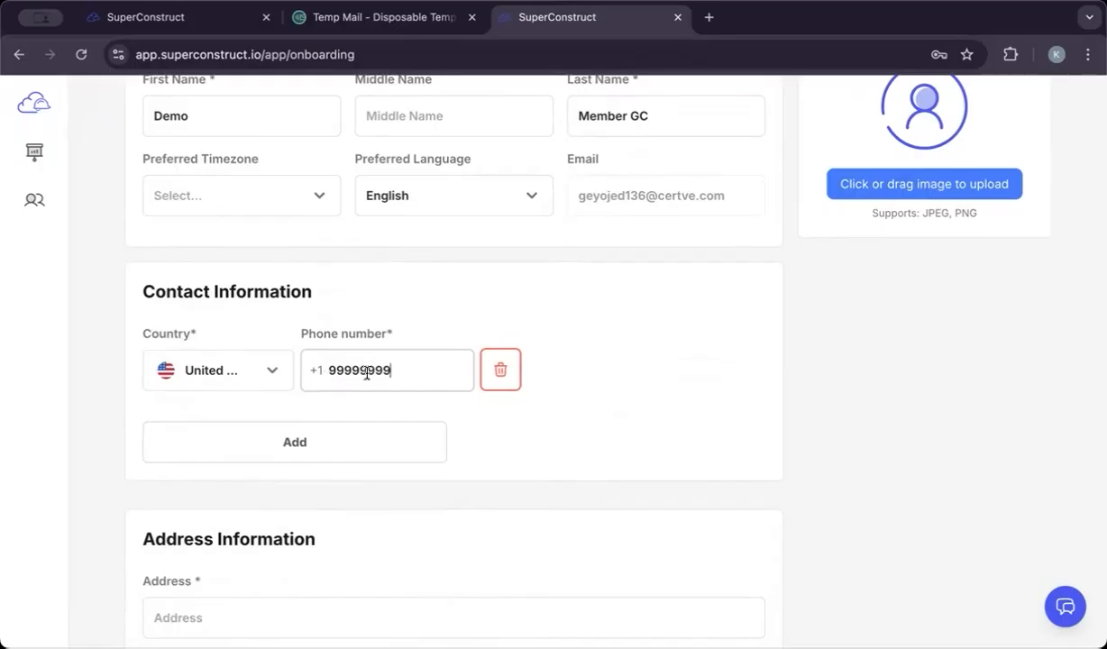
Fill the profile address from a suggested 'new york' match, populating city, state and postal code
scroll(405, 378, "down", 5)
left_click(287, 347)
type("new york")
left_click(293, 447)
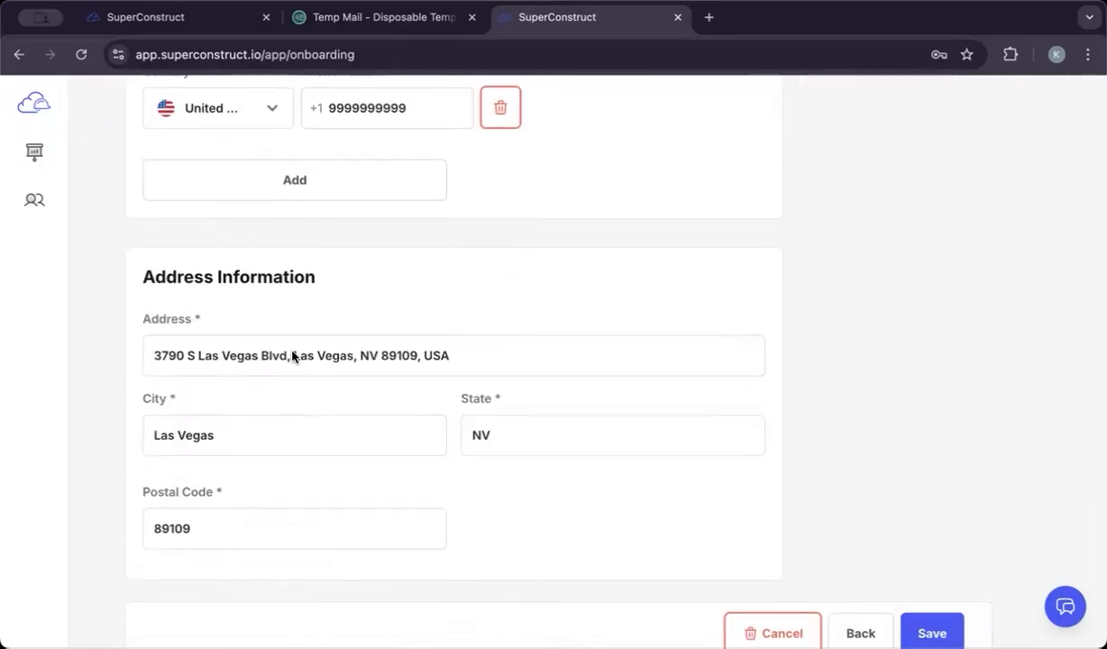
scroll(307, 316, "down", 1)
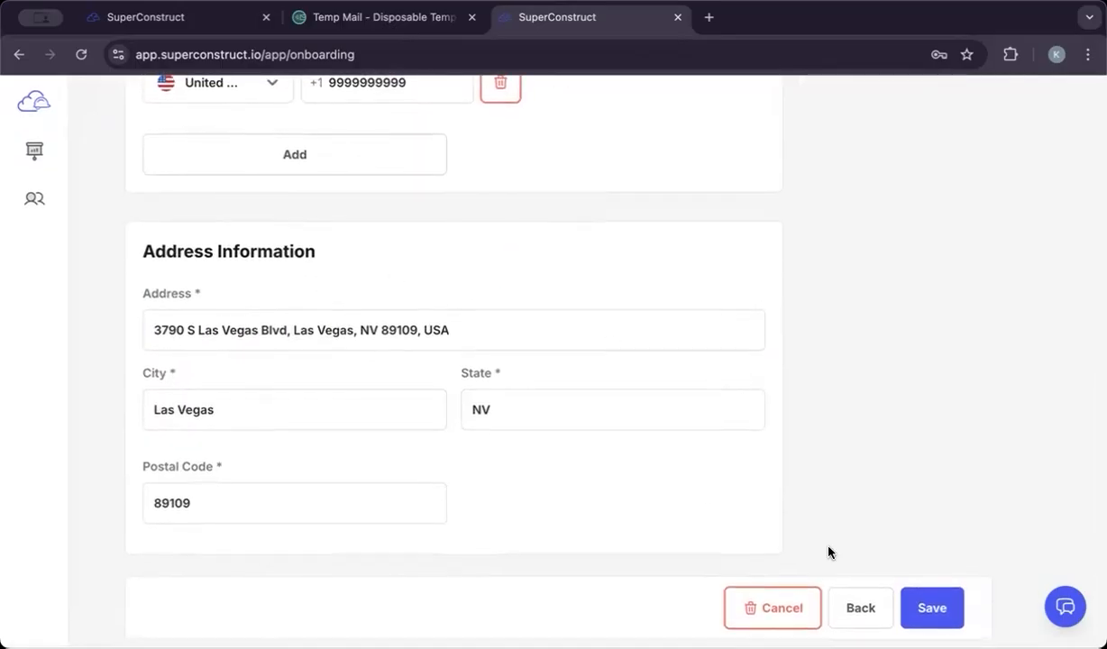
scroll(870, 378, "up", 6)
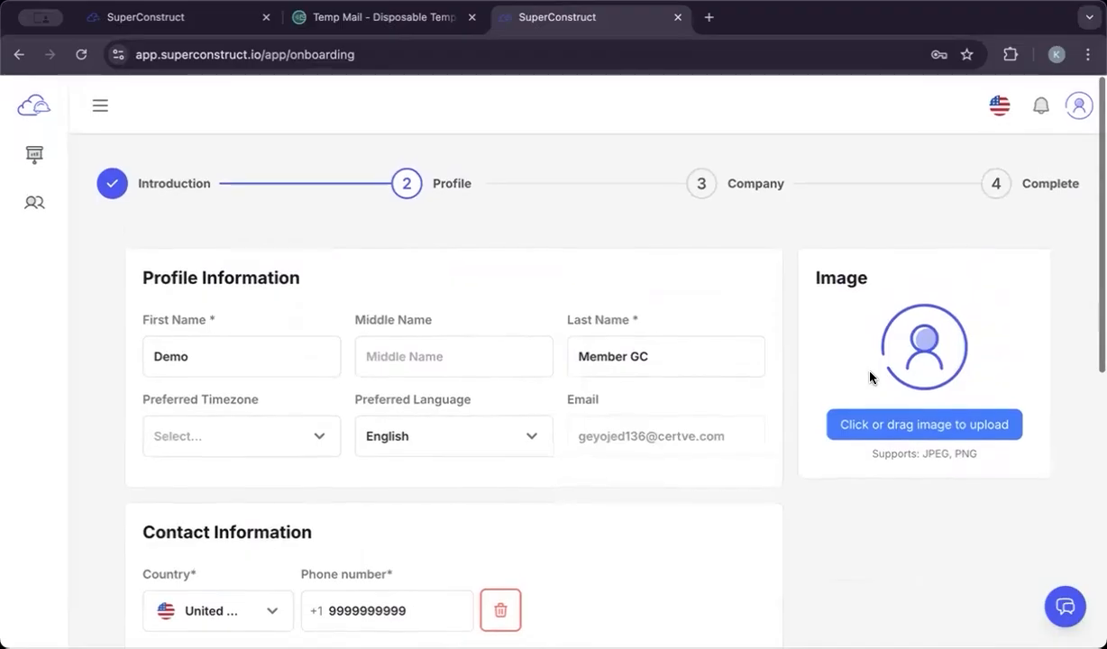
scroll(803, 474, "down", 5)
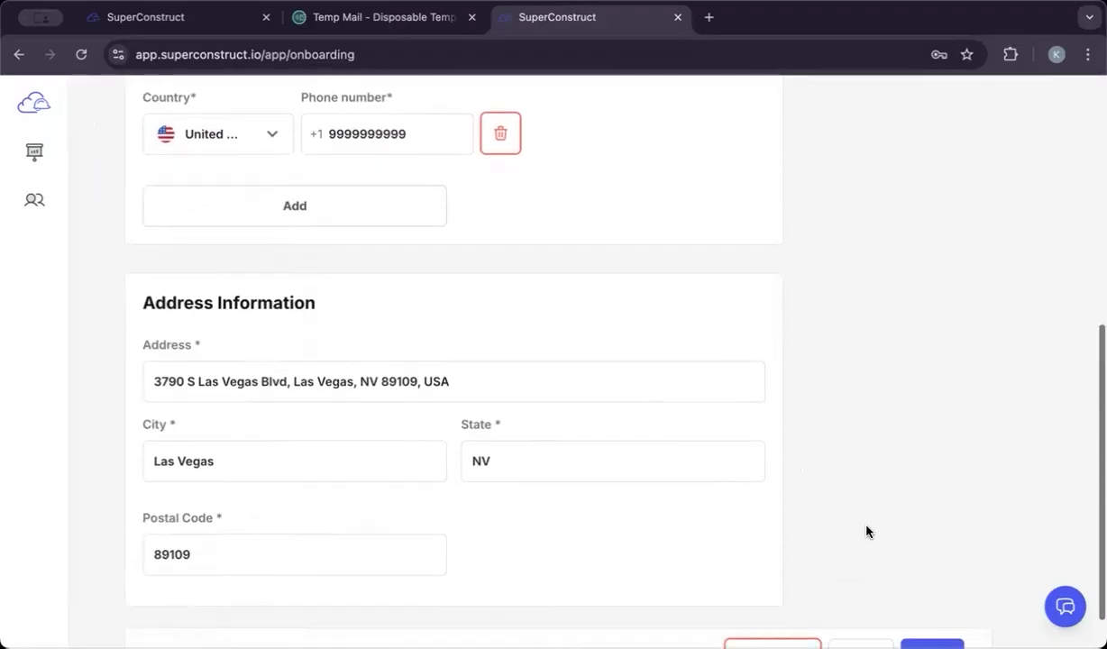
scroll(864, 531, "down", 1)
Save the profile, then enter company Demo GC: Partnership, registration 1234, Tax ID 123456
left_click(928, 609)
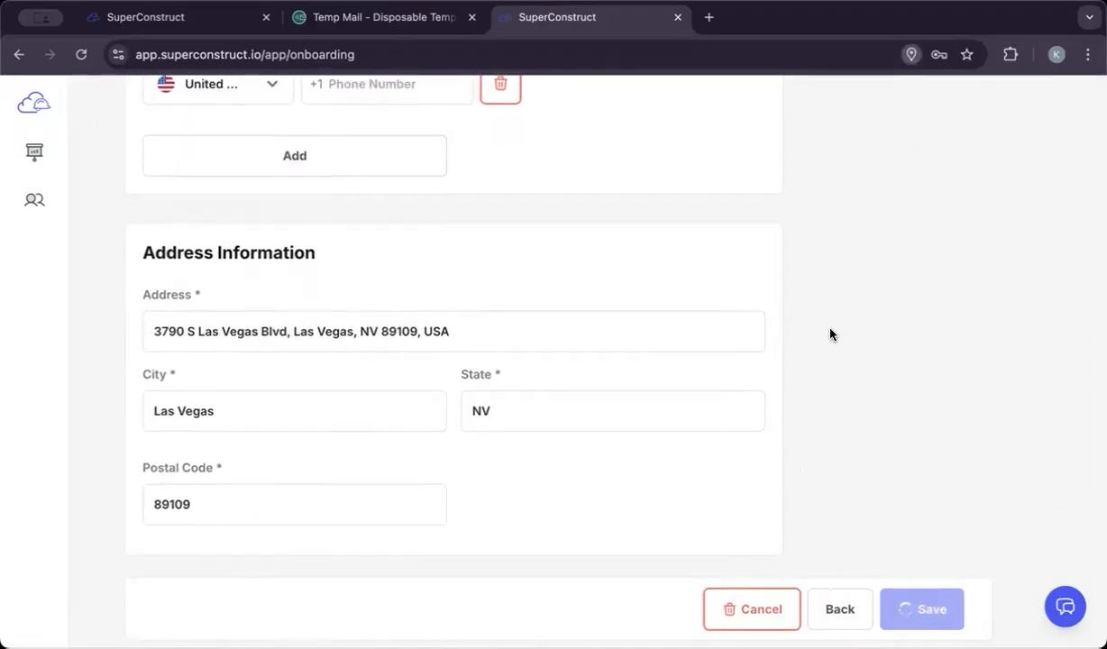
scroll(731, 415, "up", 5)
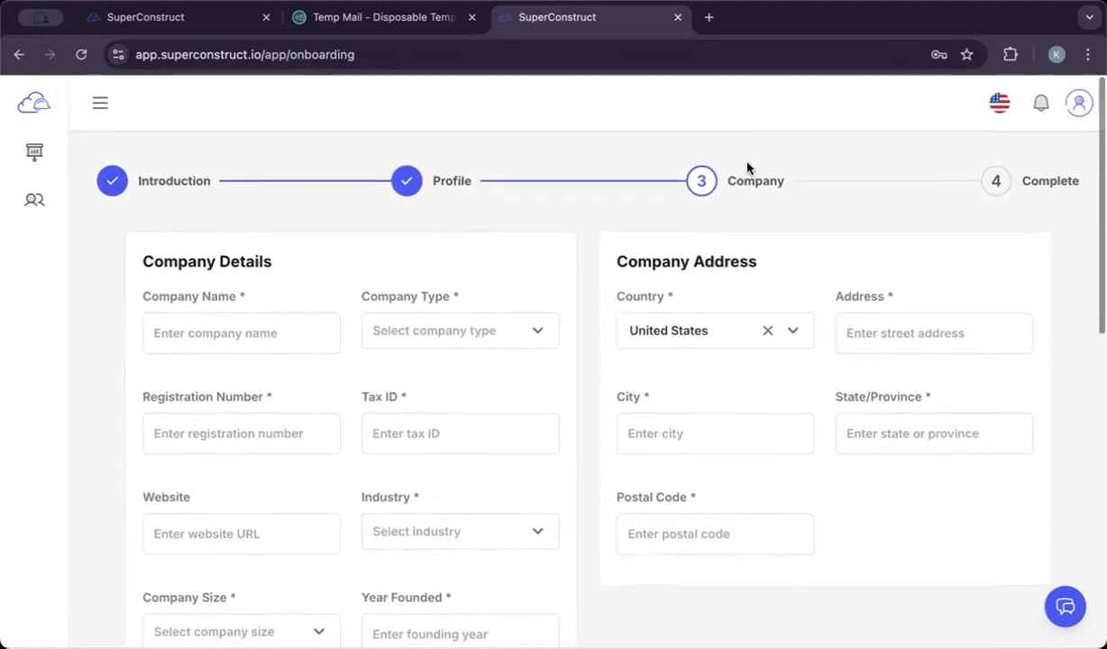
left_click(268, 331)
type("Demo GC")
left_click(437, 452)
left_click(424, 326)
left_click(416, 451)
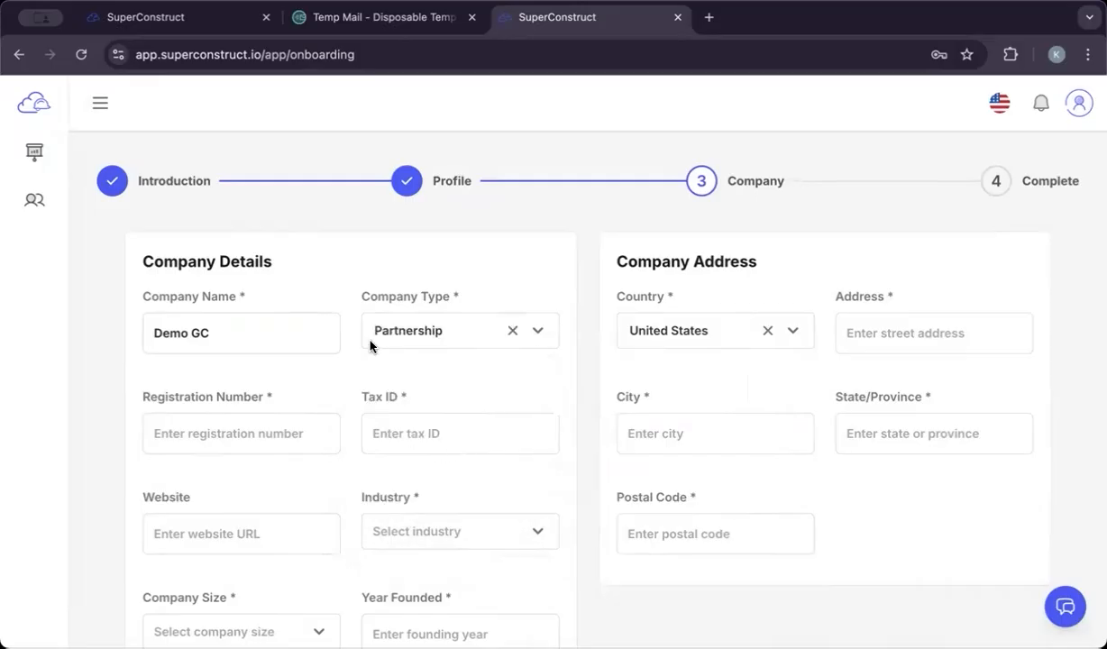
left_click(270, 430)
type("123456")
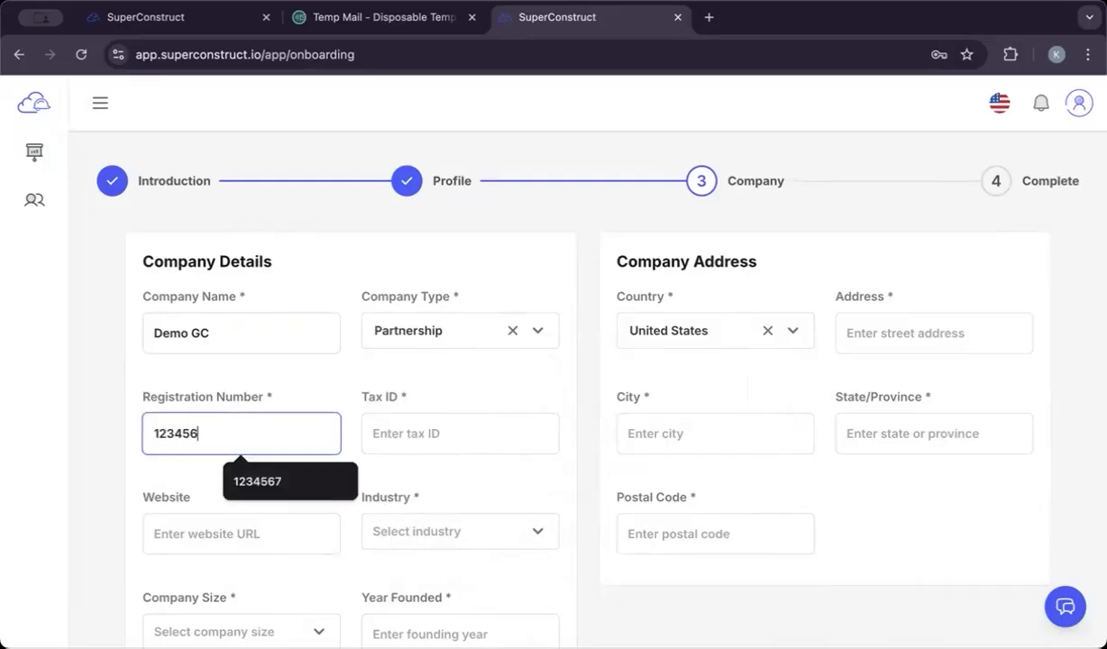
left_click(445, 431)
type("1234")
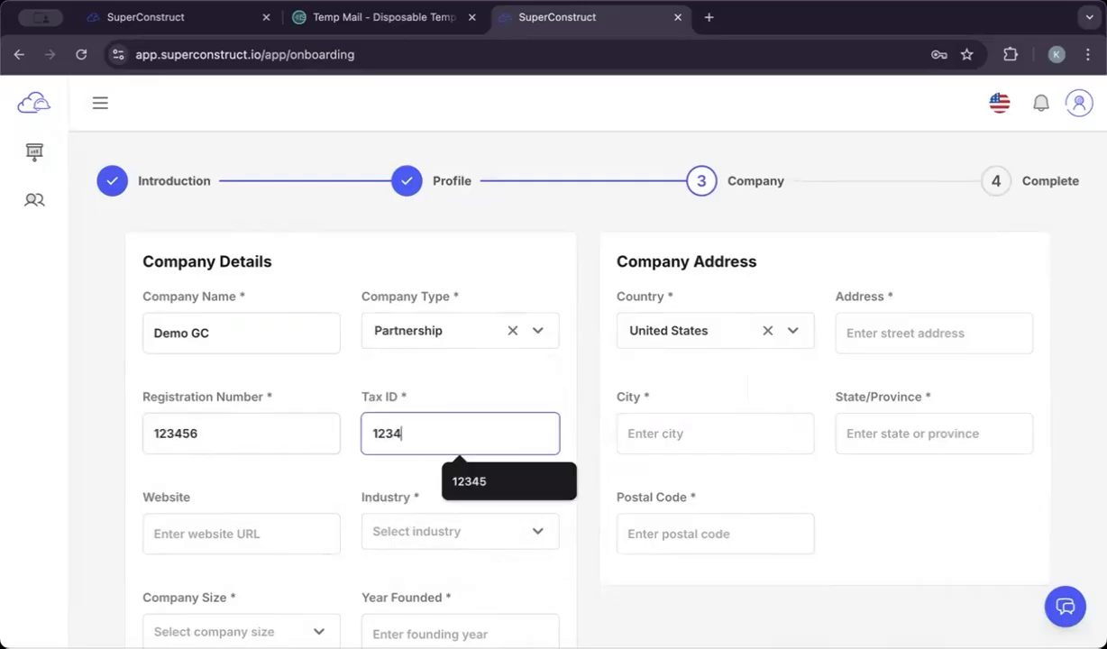
type("56")
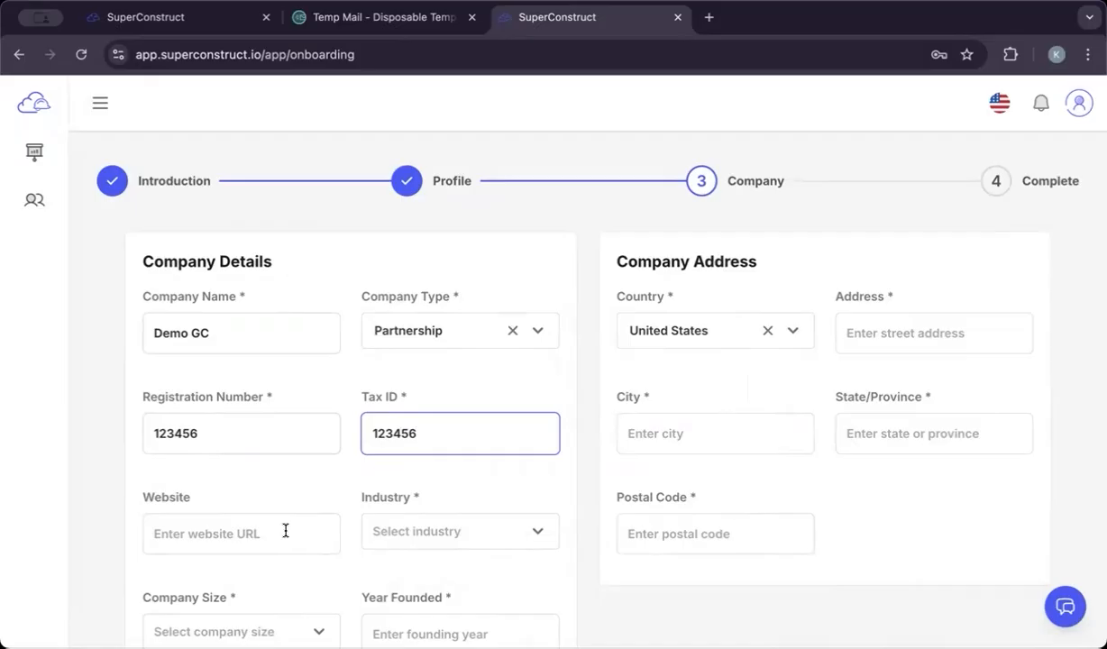
Set industry to Construction, company size to 1-10 employees and year founded to 2003
left_click(508, 532)
left_click(482, 592)
scroll(284, 452, "down", 2)
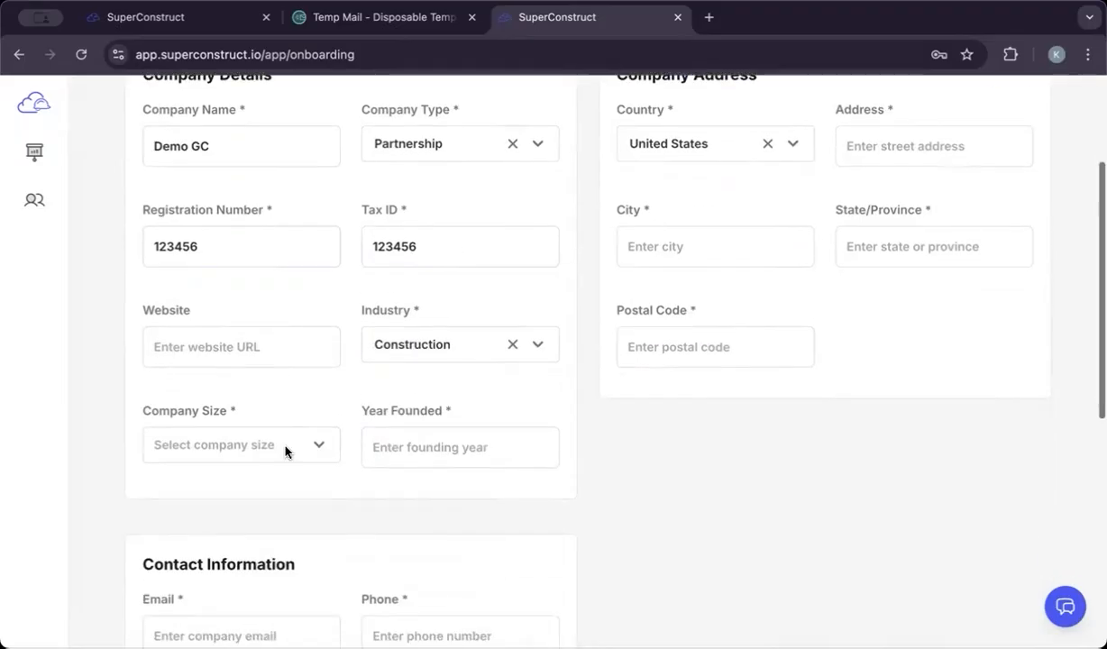
left_click(285, 446)
left_click(307, 491)
left_click(434, 451)
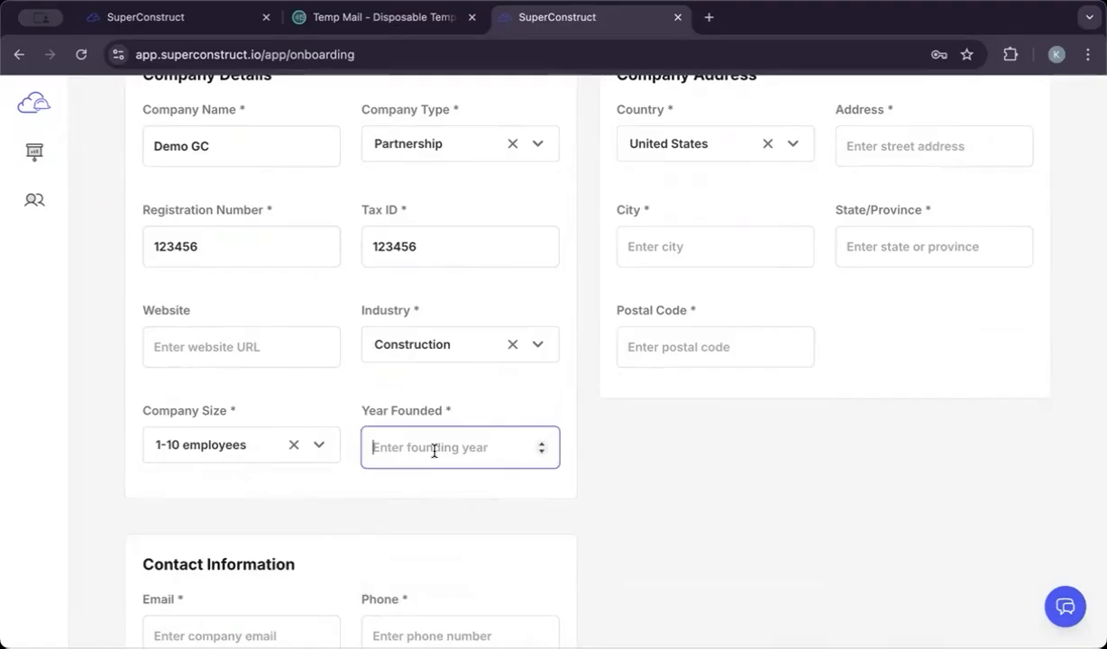
type("2005")
key("BackSpace")
type("3")
scroll(218, 394, "down", 3)
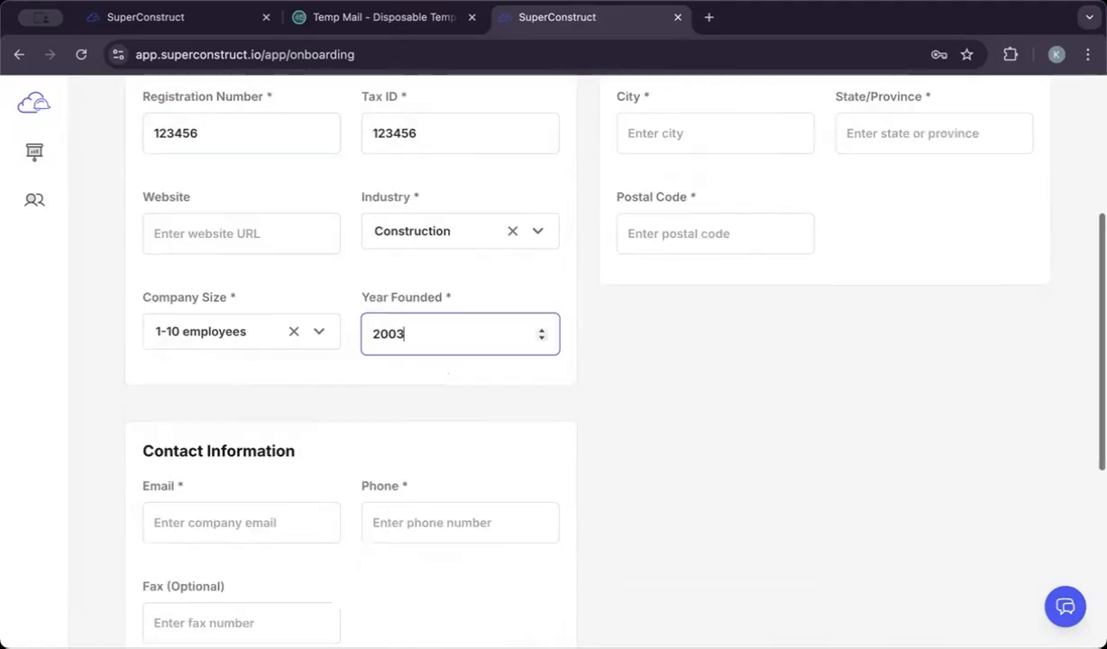
Fill in the suggested company email and a contact phone number, and begin the street address
left_click(230, 383)
left_click(305, 422)
left_click(459, 373)
type("9999999999")
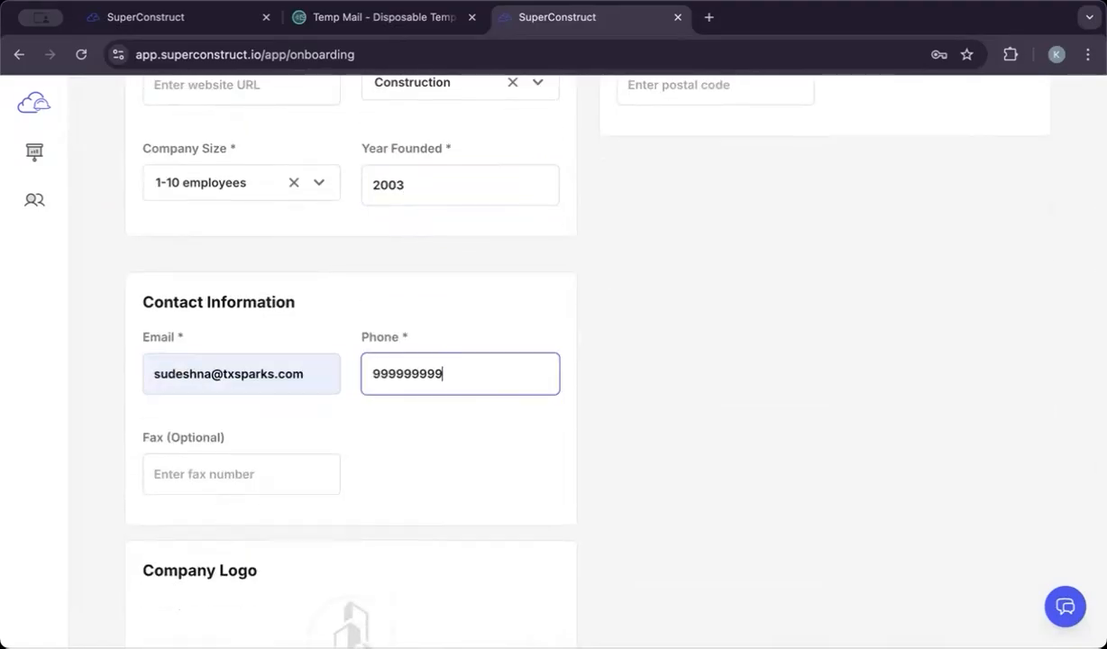
scroll(460, 373, "up", 5)
left_click(901, 333)
type("new wo")
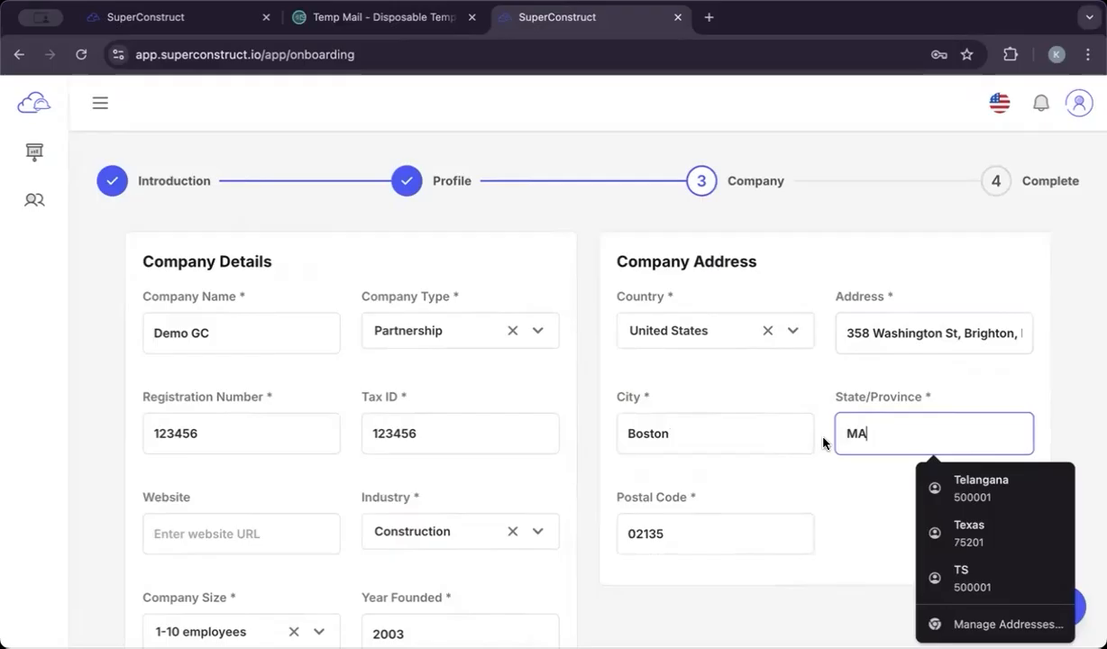
scroll(826, 443, "down", 8)
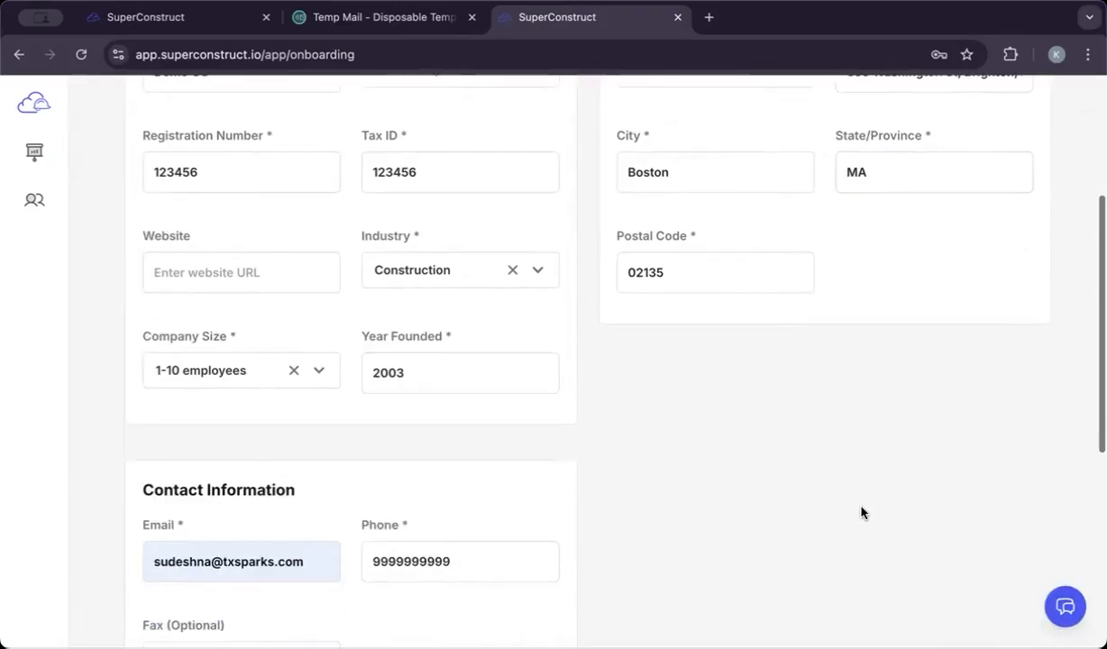
Save the company details, agree to the Terms and Conditions, and complete onboarding
left_click(926, 614)
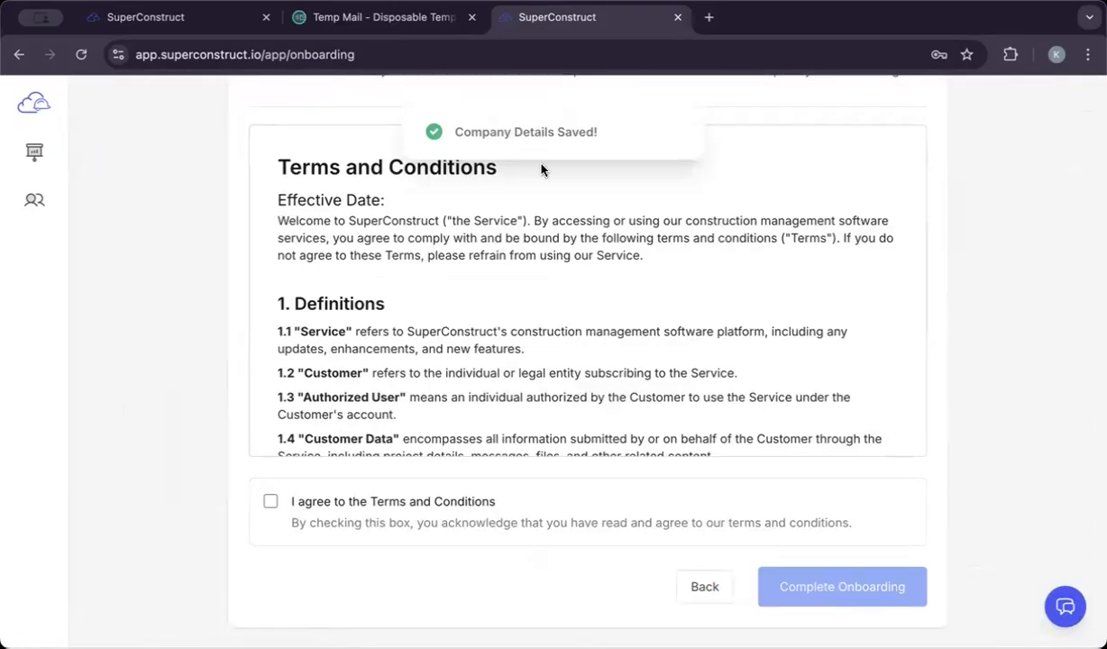
scroll(685, 440, "down", 10)
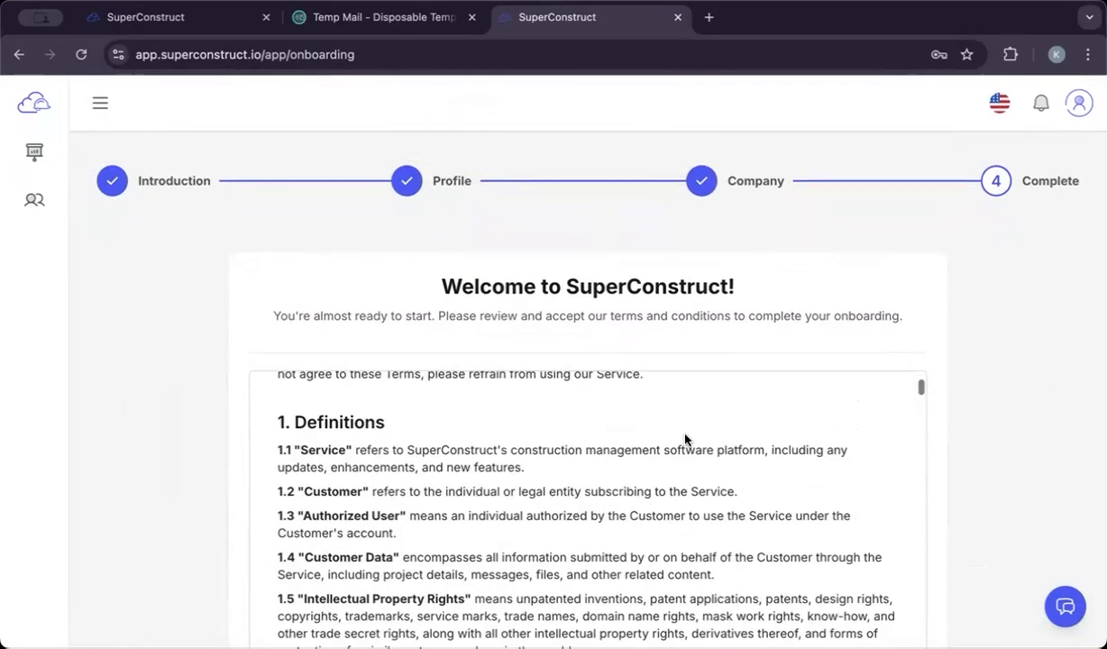
scroll(674, 352, "down", 10)
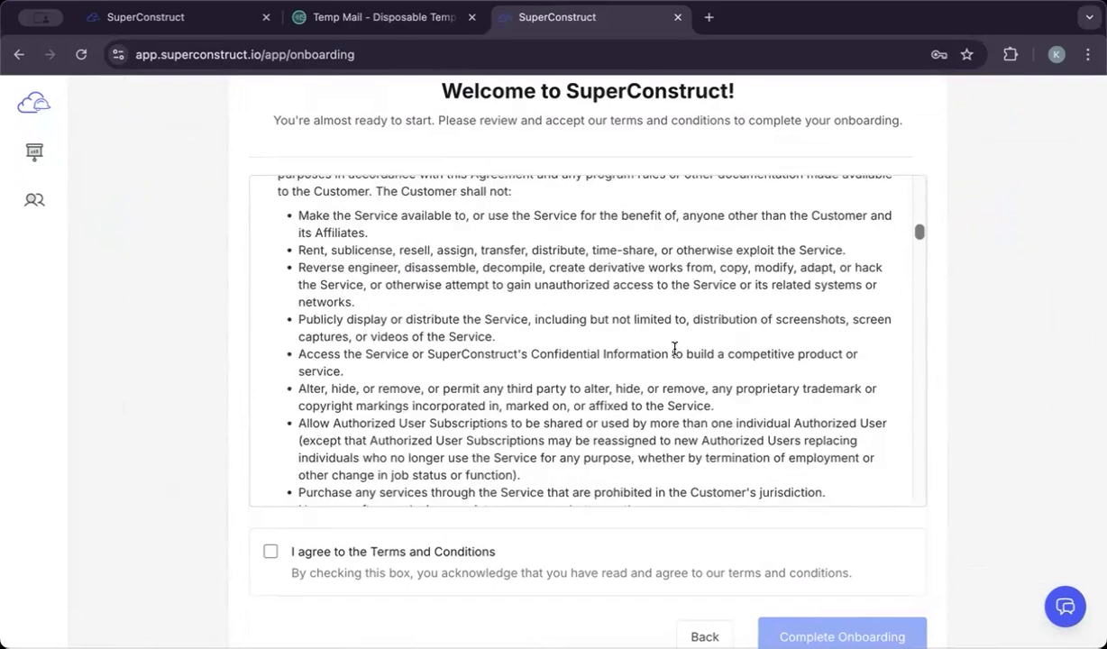
left_click(270, 552)
scroll(597, 558, "down", 1)
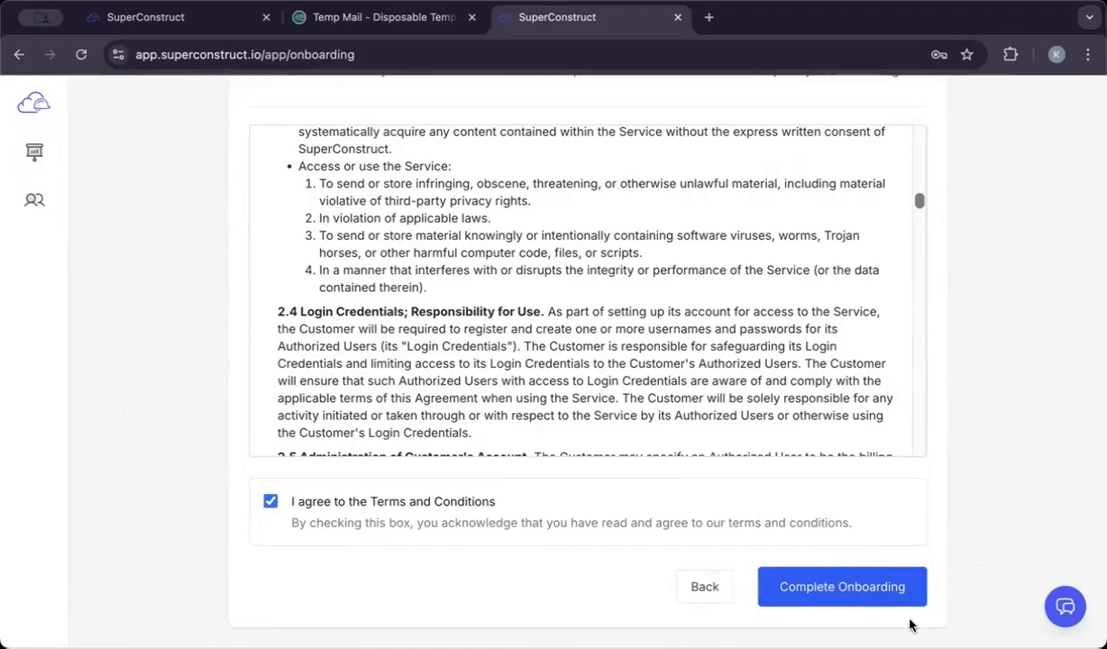
left_click(836, 588)
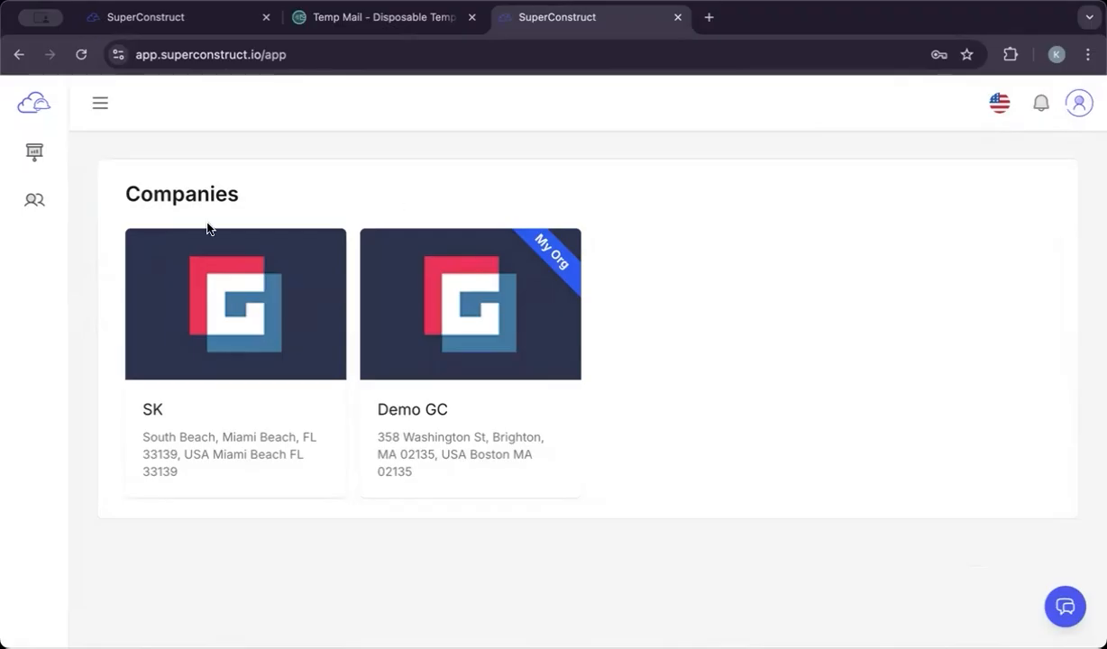
As the new member, open SK's Nexus Business Park project and accept its invitation
left_click(240, 375)
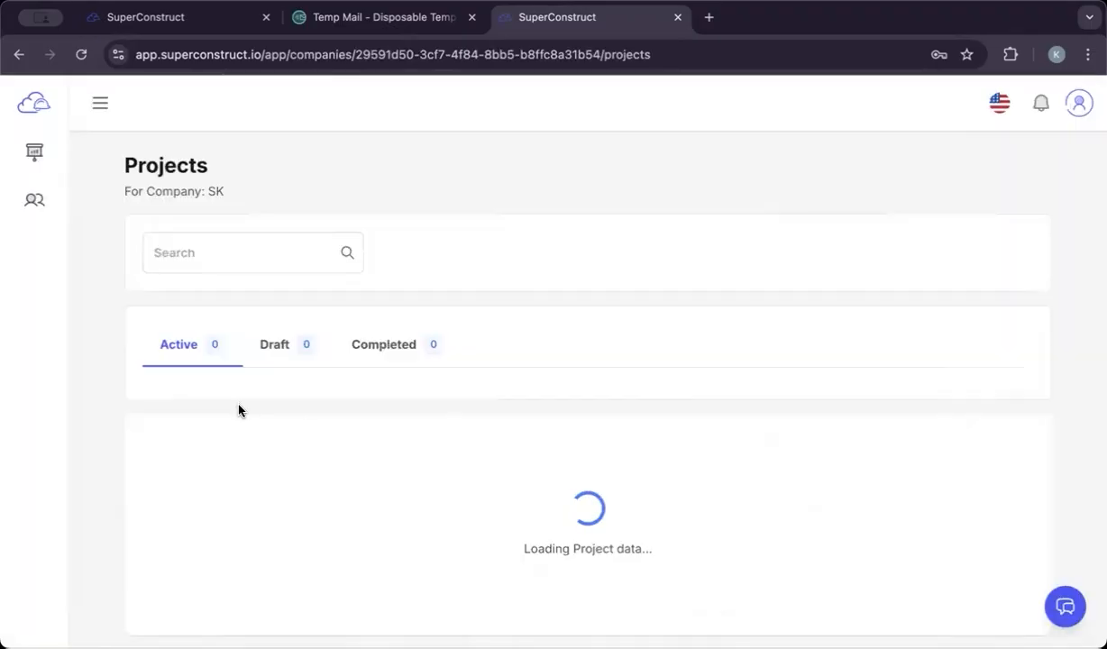
scroll(297, 321, "down", 2)
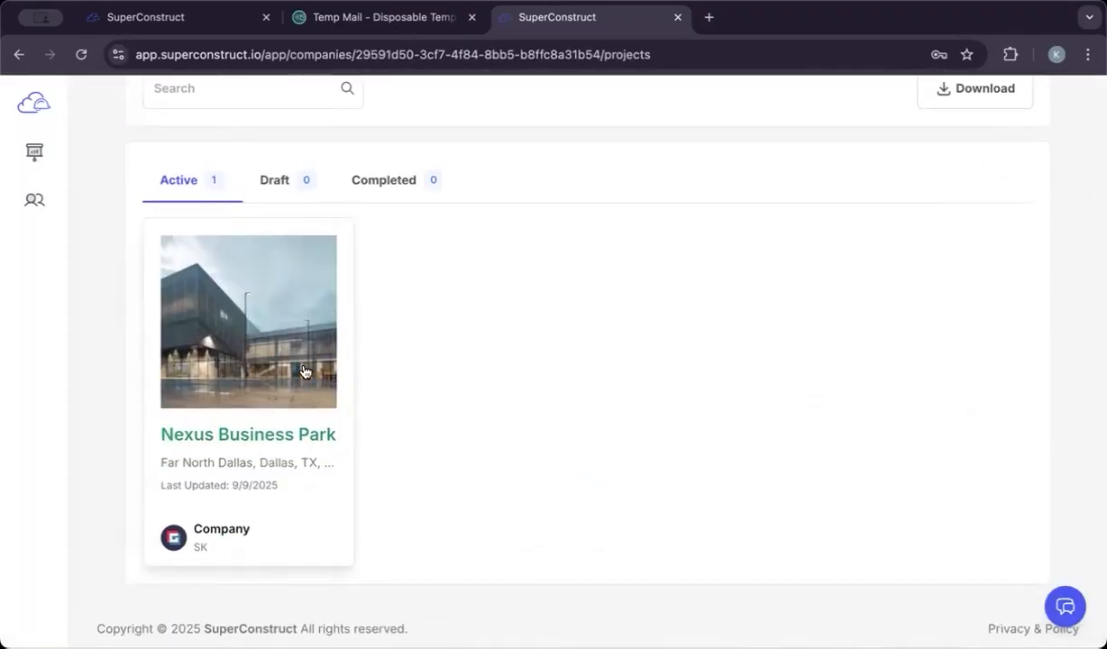
left_click(307, 511)
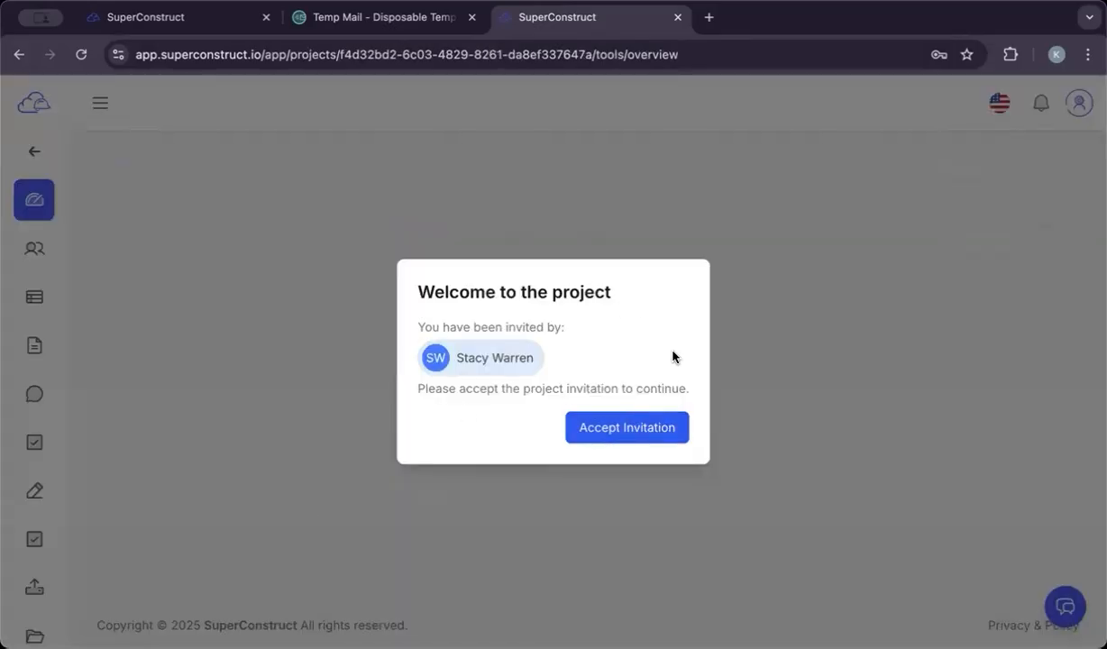
left_click(612, 430)
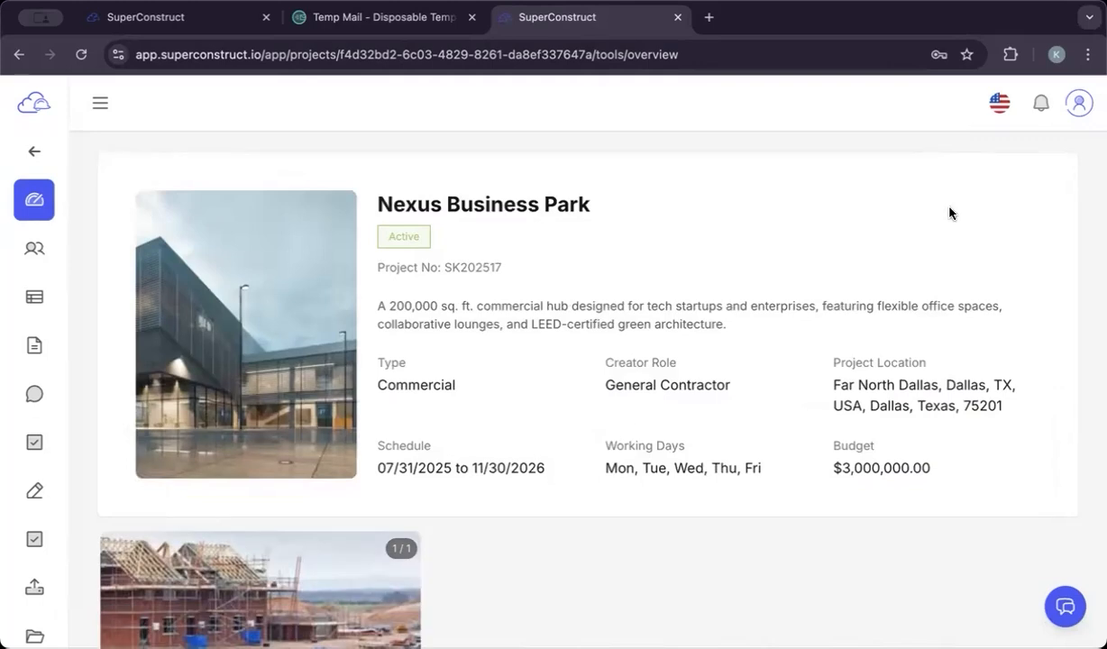
Sign out and log back in with the inviting account's e-mail and password
left_click(1077, 107)
left_click(948, 433)
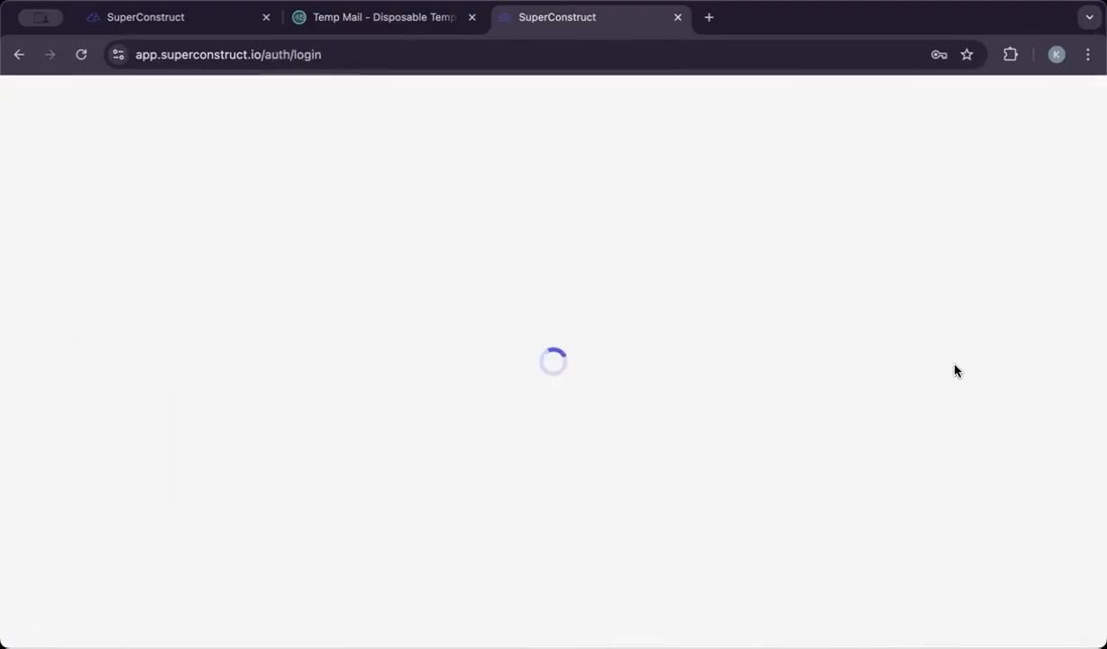
left_click(726, 334)
key("Tab")
type("••••••••••")
left_click(727, 520)
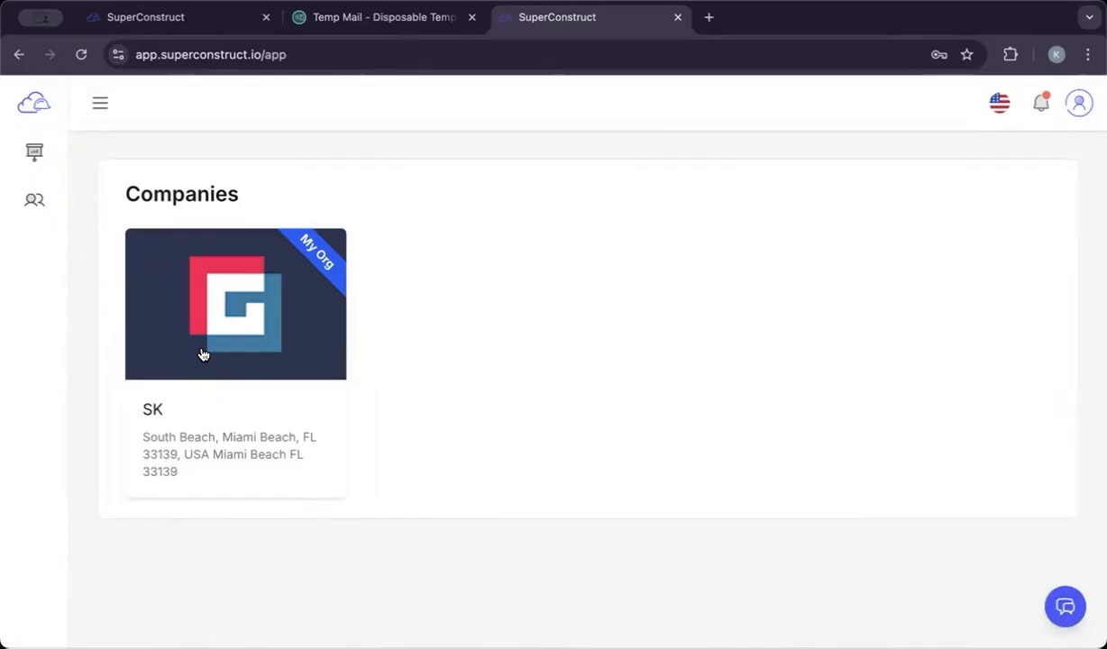
Open Nexus Business Park's Members page and confirm the new GC Member shows Active
left_click(202, 353)
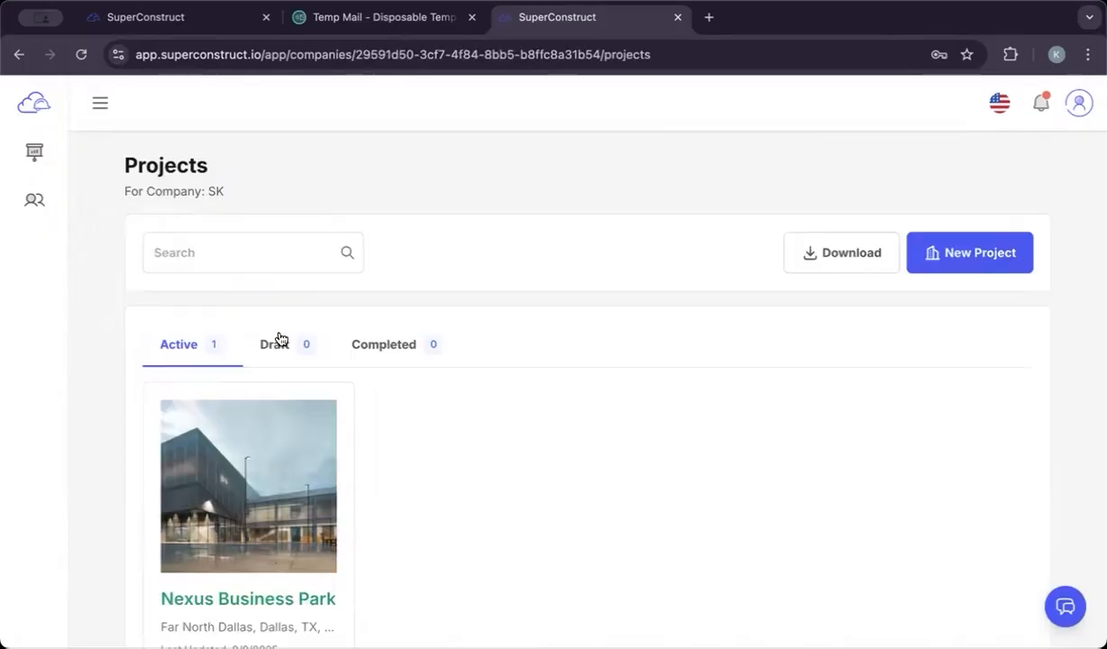
scroll(408, 427, "down", 2)
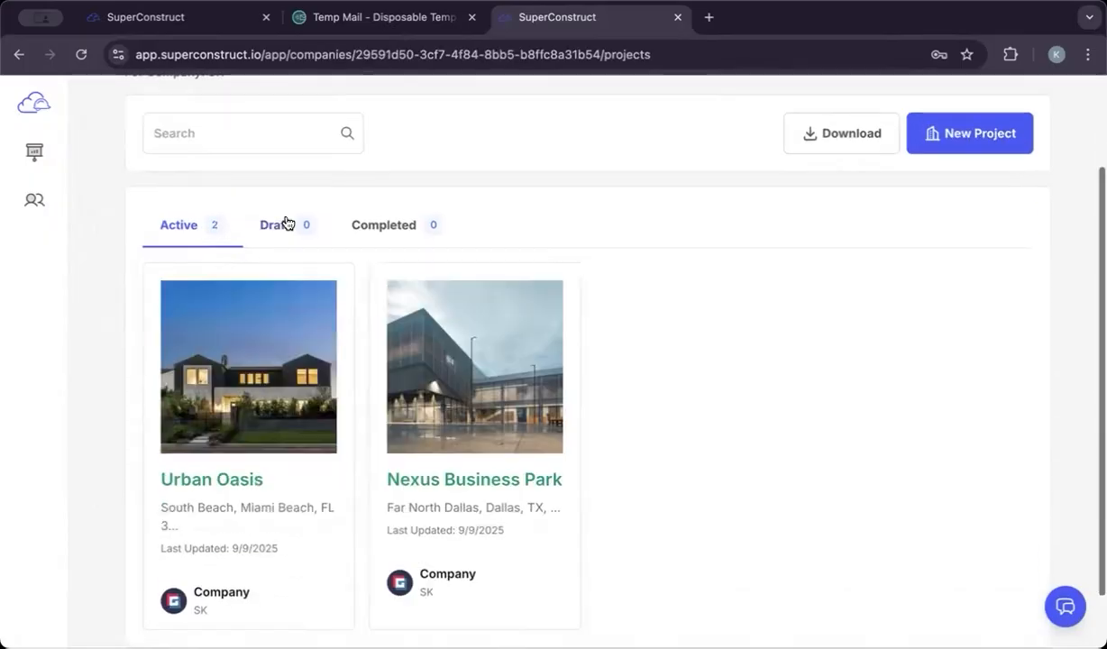
left_click(448, 476)
left_click(27, 242)
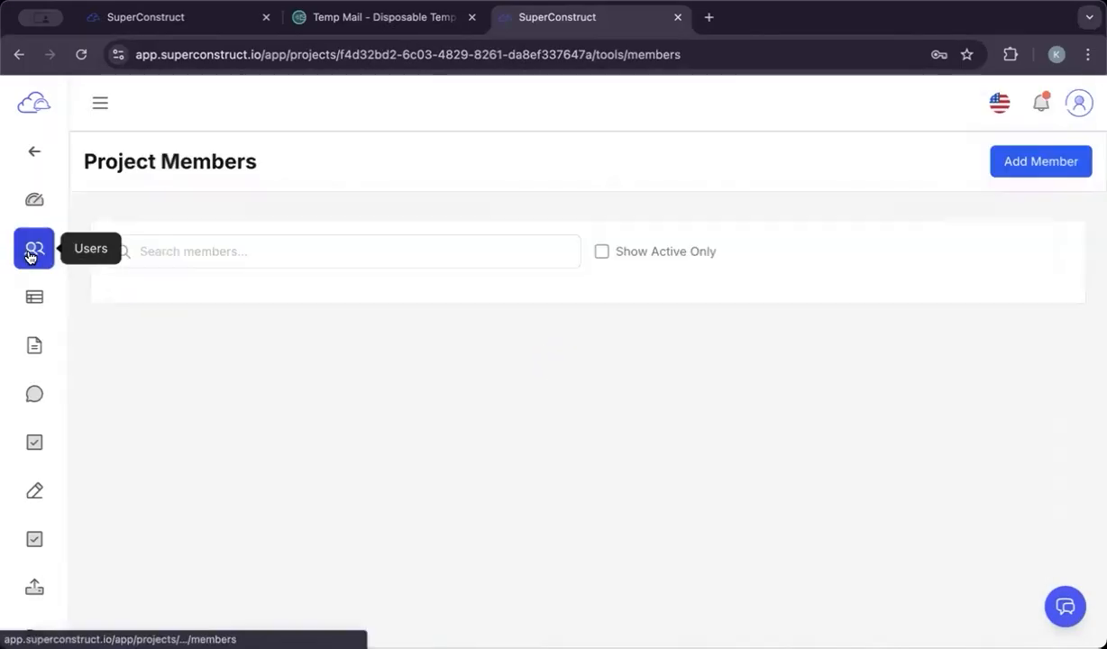
scroll(597, 325, "down", 3)
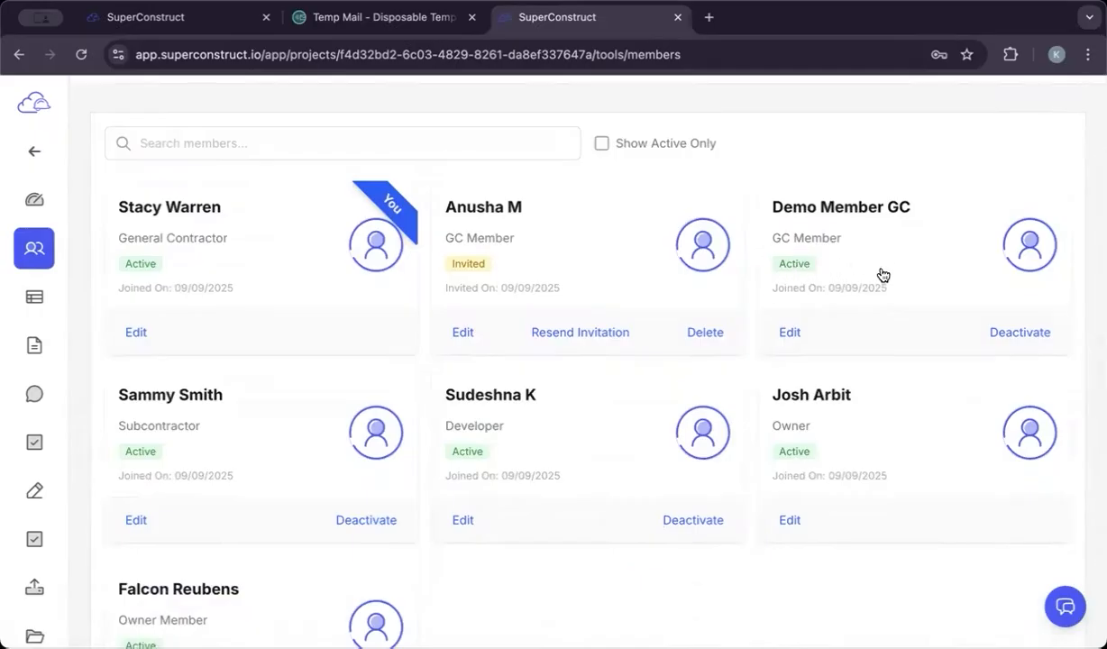
scroll(839, 287, "down", 1)
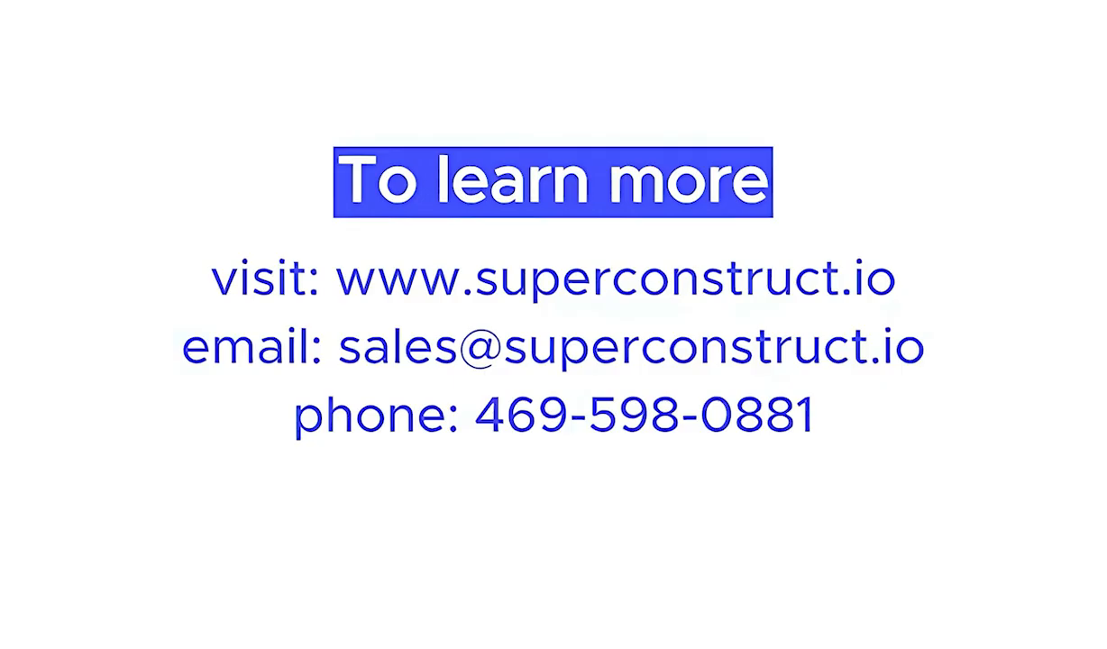